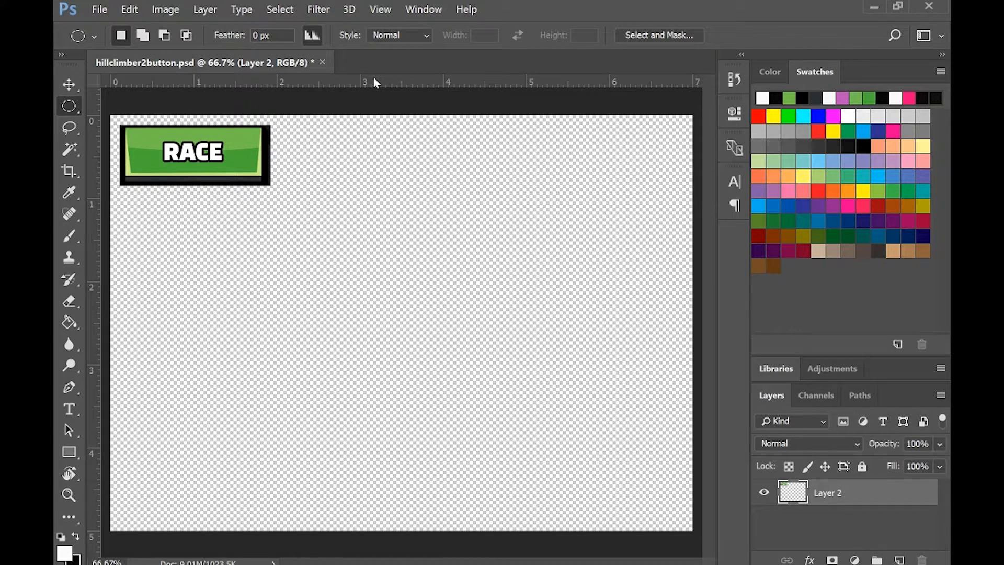
Step: Place a vertical guide at about 3.5 and a horizontal guide at about 2.5 on the rulers, crossing at the canvas centre
left_click(375, 6)
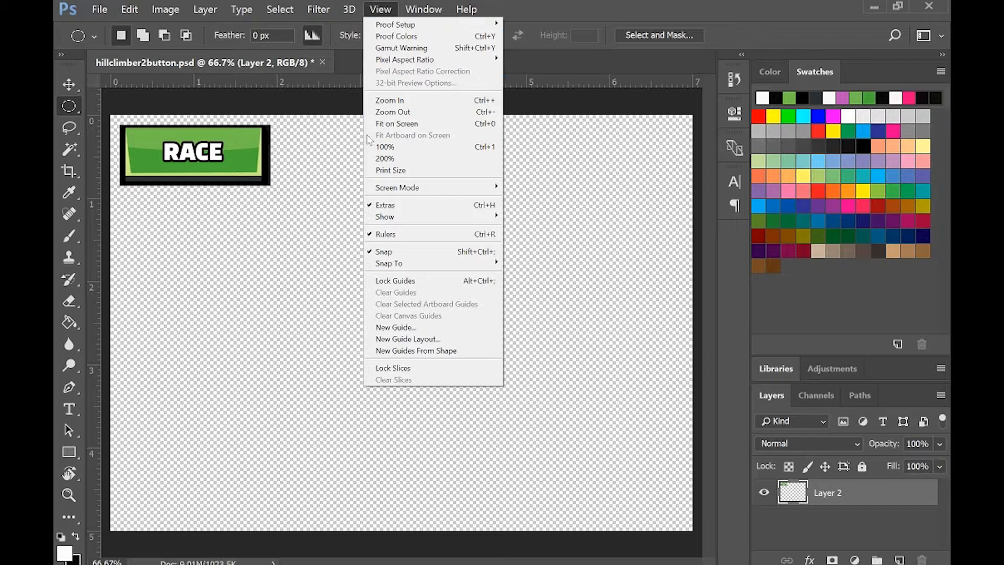
left_click(315, 94)
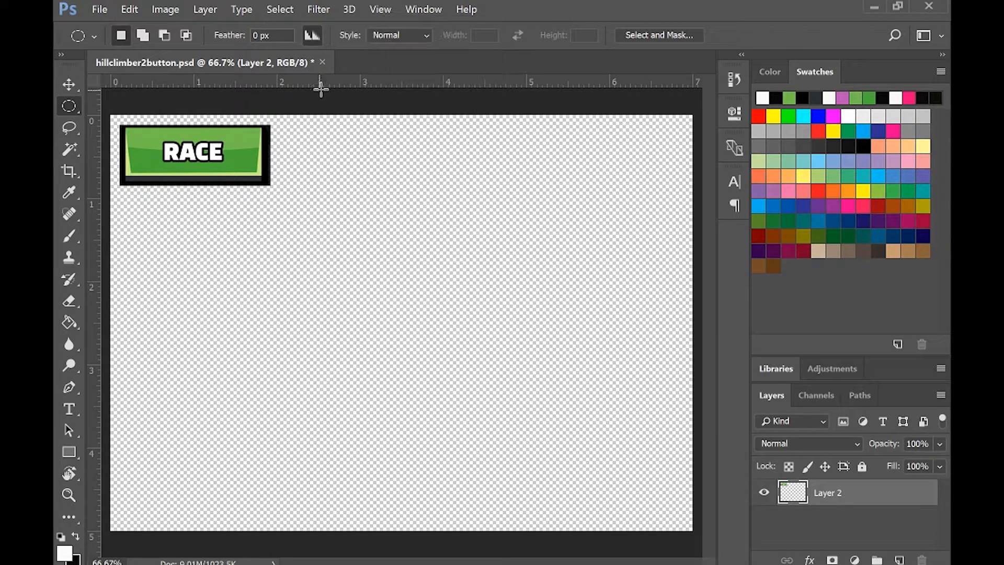
left_click_drag(343, 83, 348, 329)
left_click_drag(100, 329, 401, 305)
Step: Add the white text RACE in 30 pt Impact and centre it on the guide intersection
left_click(62, 412)
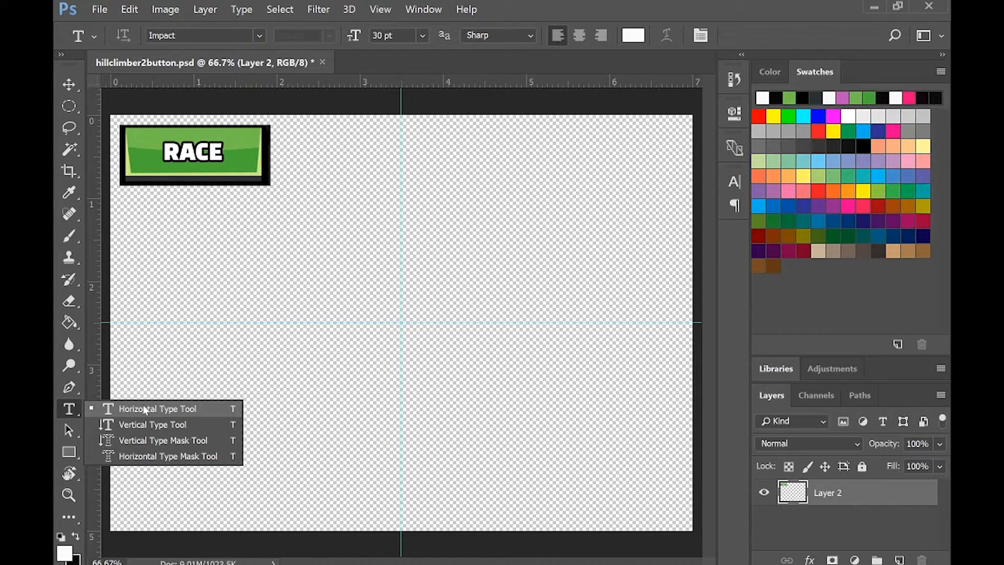
left_click(143, 405)
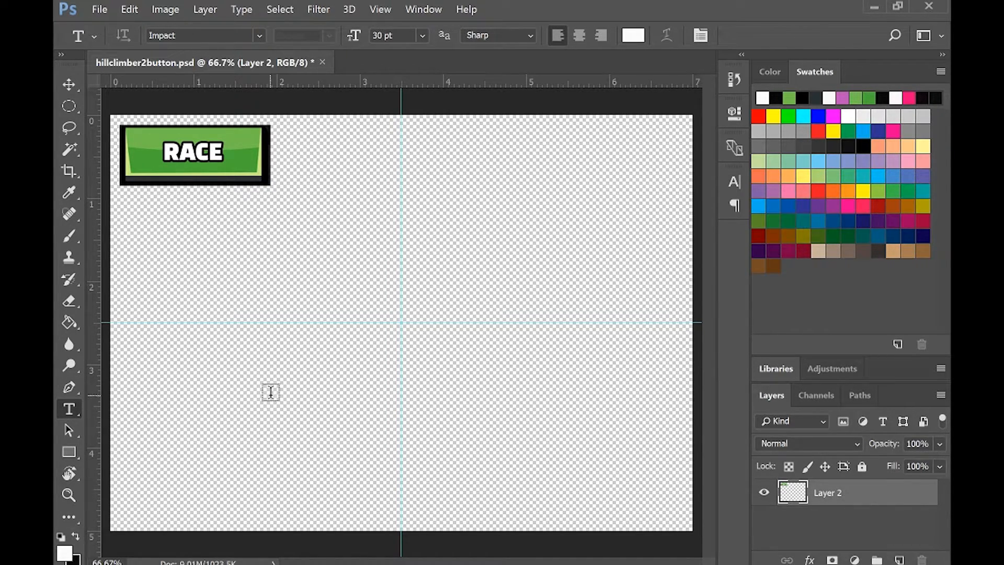
left_click(400, 320)
type("RACE")
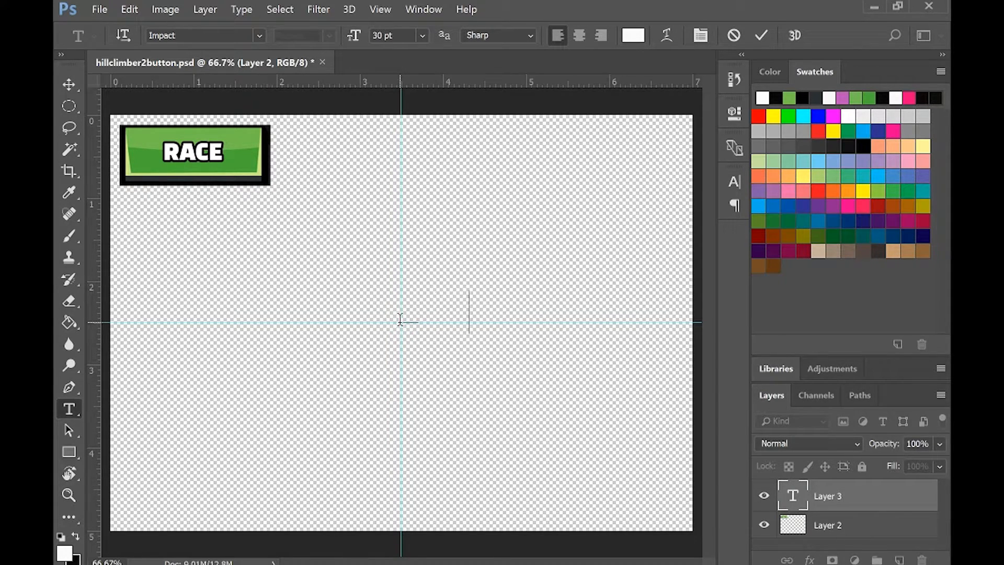
left_click(69, 84)
left_click_drag(421, 308, 390, 324)
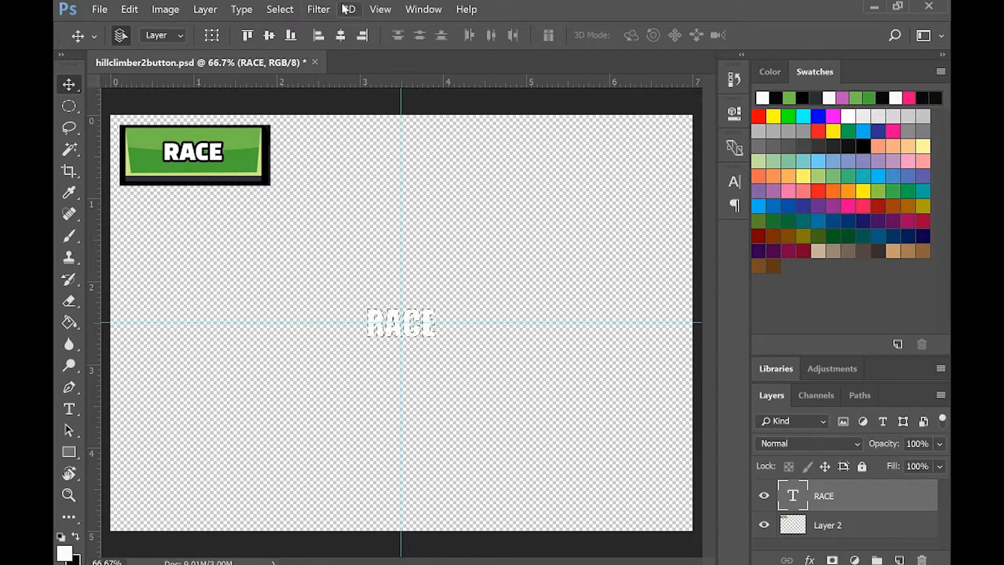
Step: Expand the outline selection of the RACE text by 8 pixels
left_click(372, 10)
left_click(328, 11)
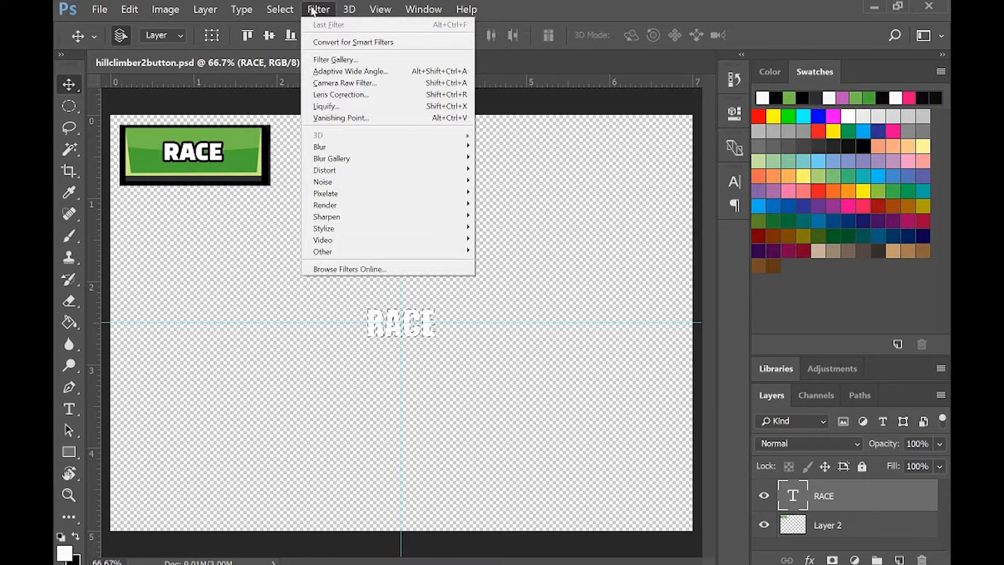
mouse_move(325, 170)
mouse_move(280, 9)
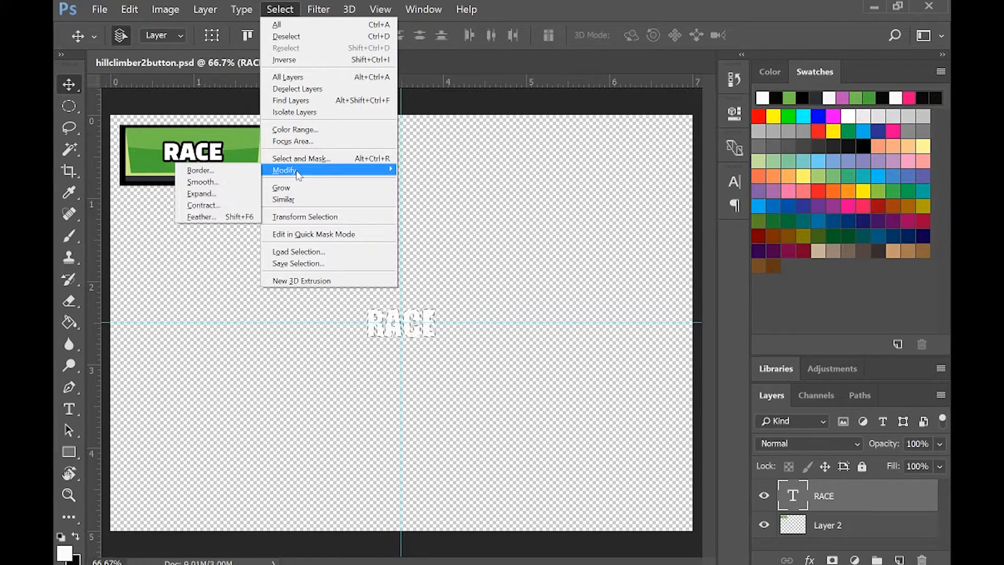
left_click(239, 194)
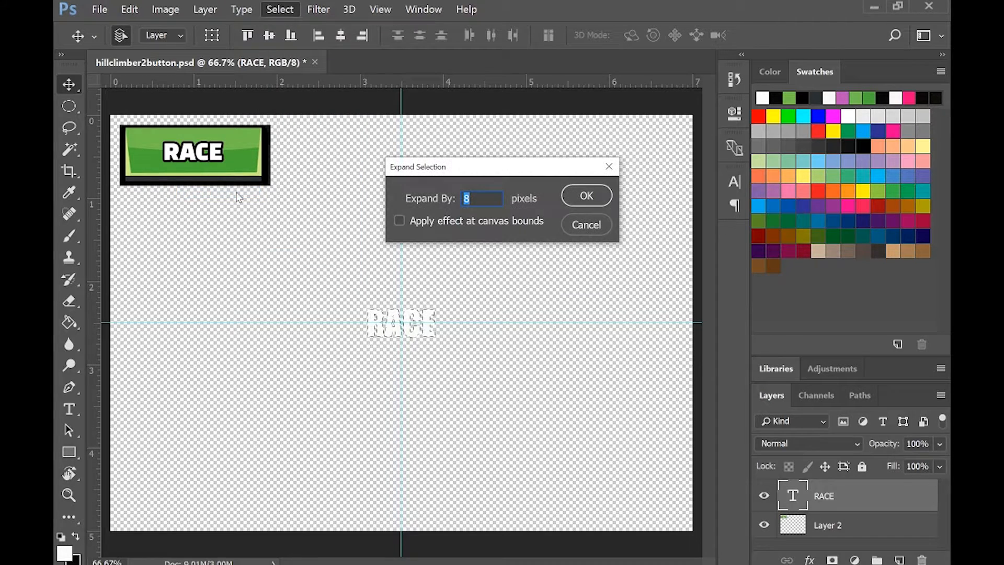
left_click(587, 196)
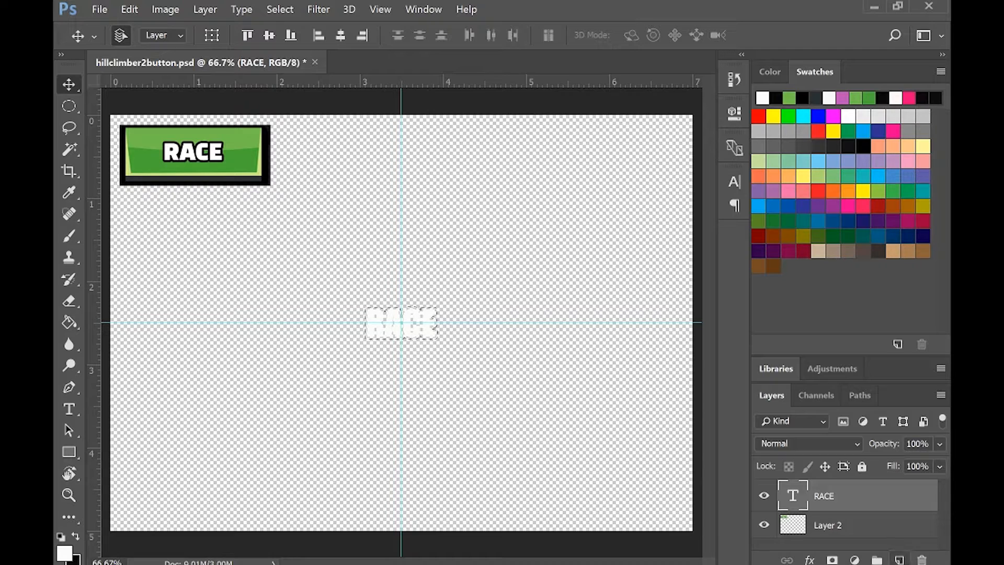
Step: Fill the expanded selection with black on a new layer and move that layer below the RACE text
left_click(900, 559)
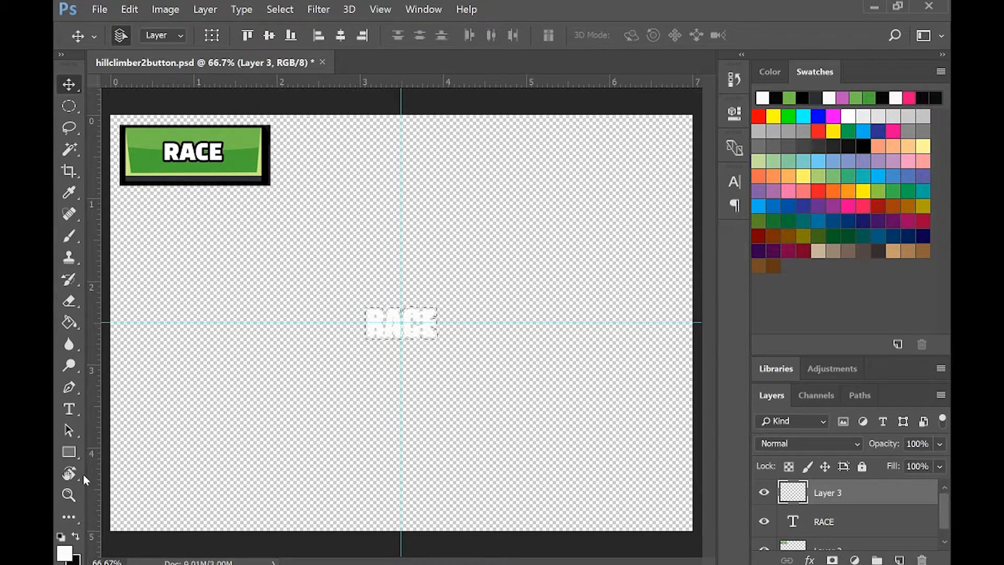
left_click(69, 322)
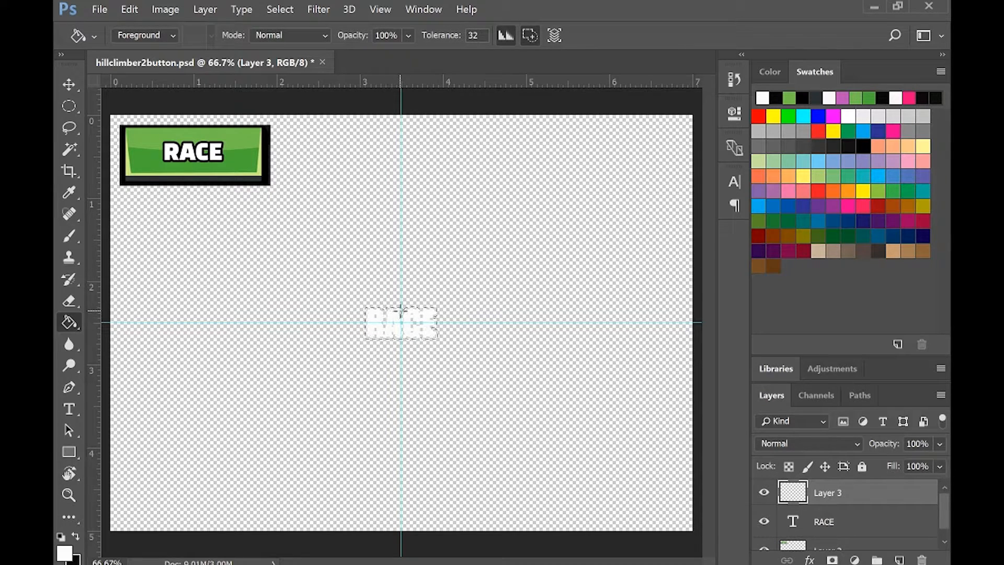
left_click(76, 537)
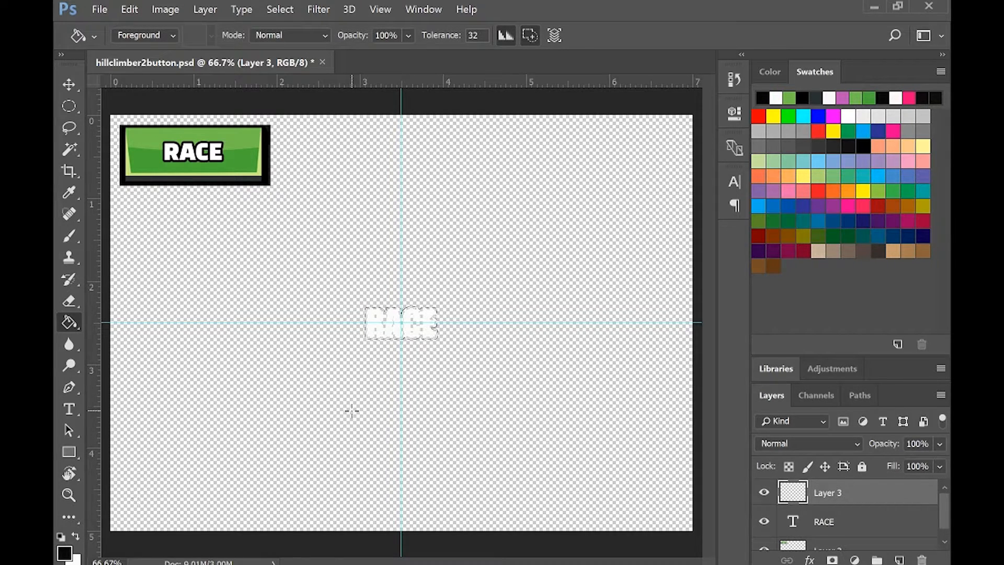
left_click(400, 328)
key("ctrl+d")
left_click_drag(828, 499, 826, 531)
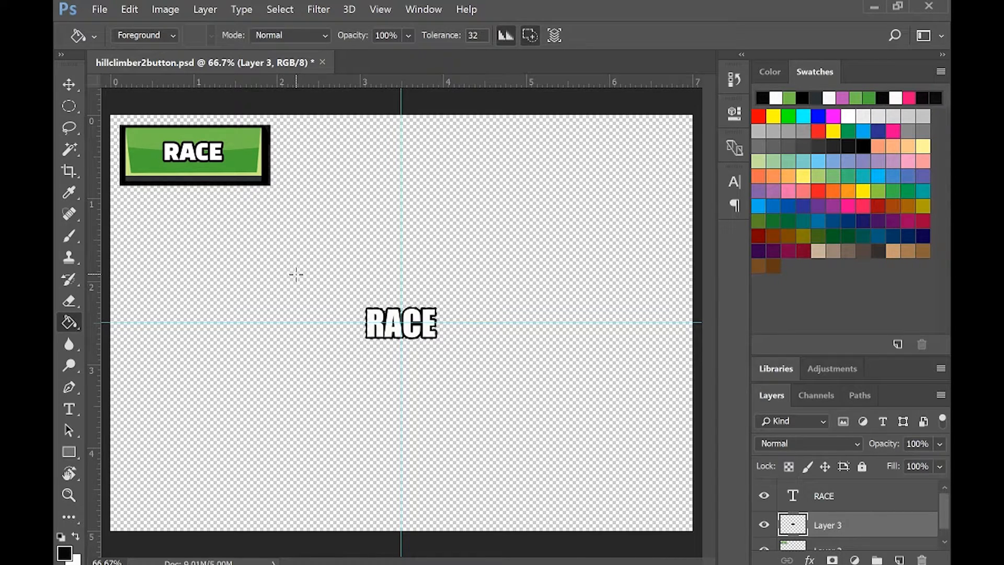
Step: Switch to the browser and review the WhatTheFont matches for the uploaded letter C, then return to Photoshop
left_click(70, 84)
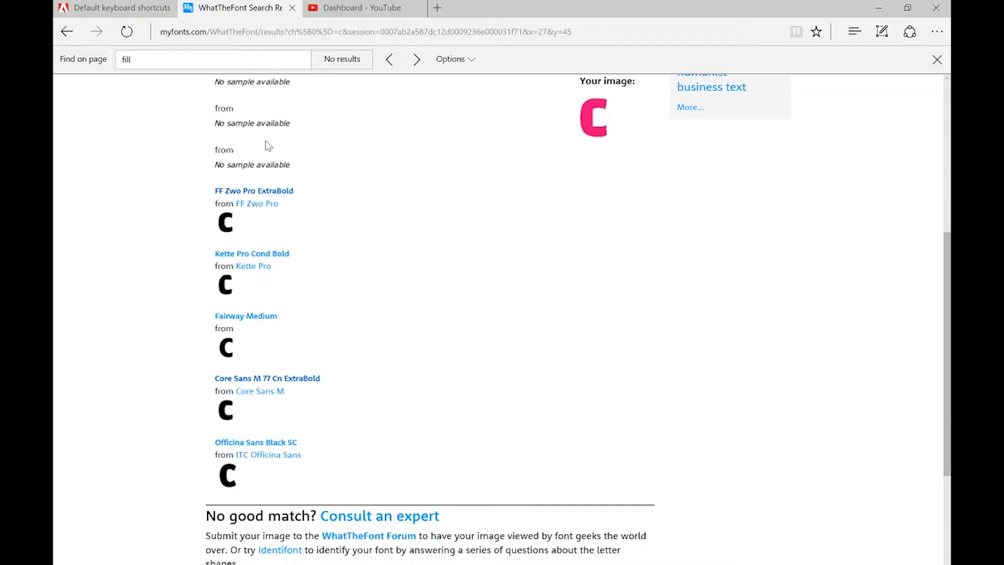
scroll(266, 146, "up", 2)
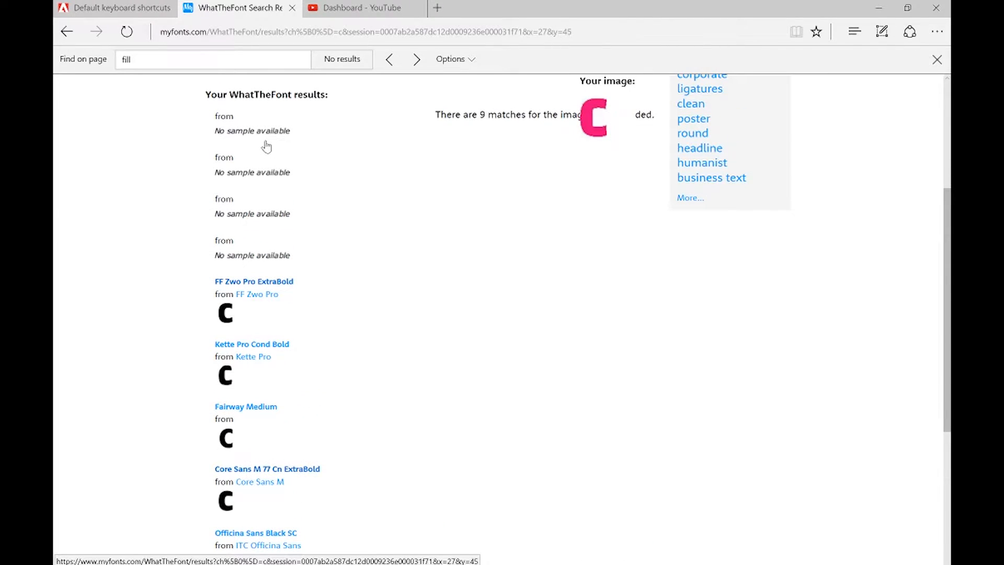
scroll(267, 147, "up", 1)
scroll(266, 146, "up", 3)
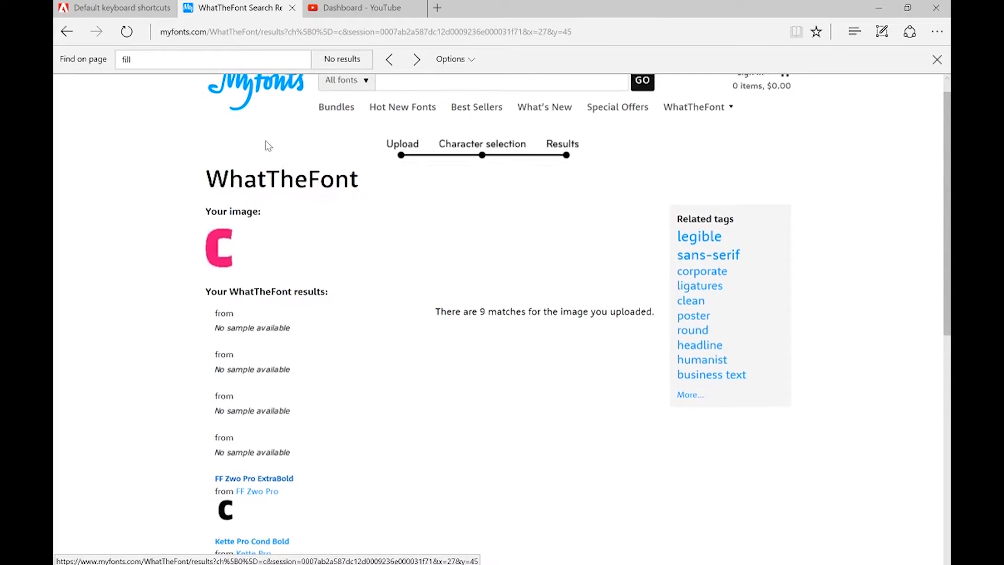
scroll(265, 145, "down", 5)
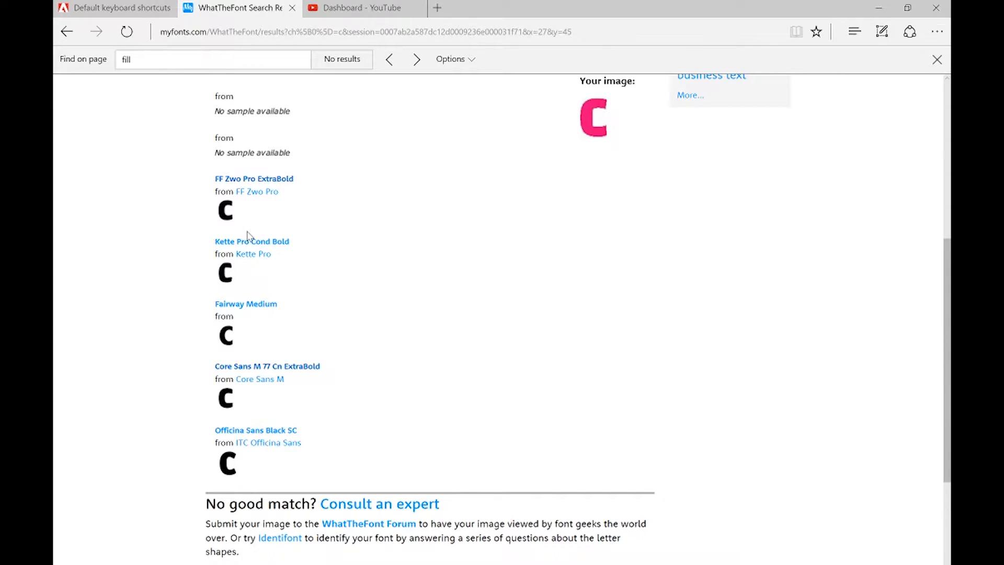
scroll(248, 235, "up", 4)
scroll(246, 233, "up", 1)
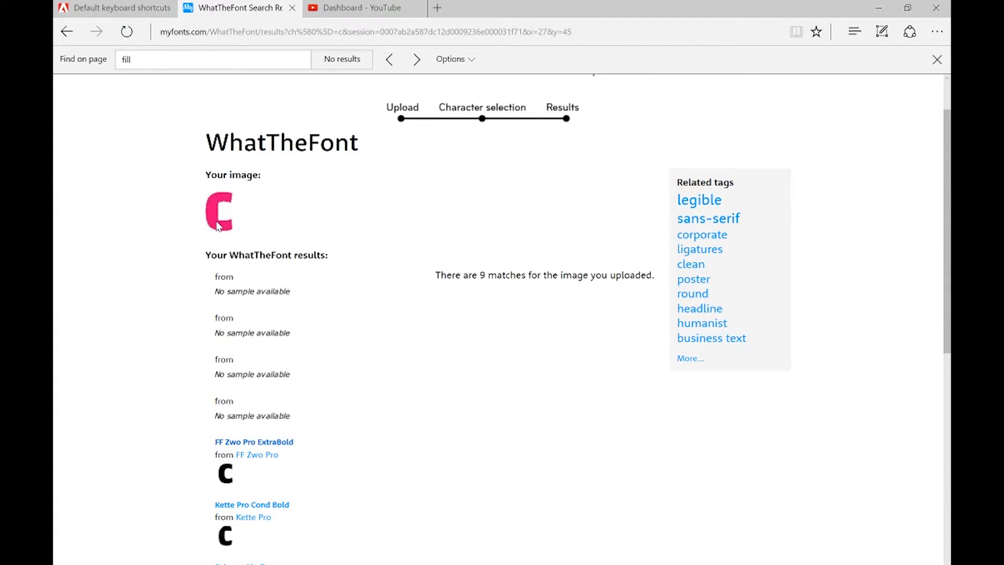
key("alt+Tab")
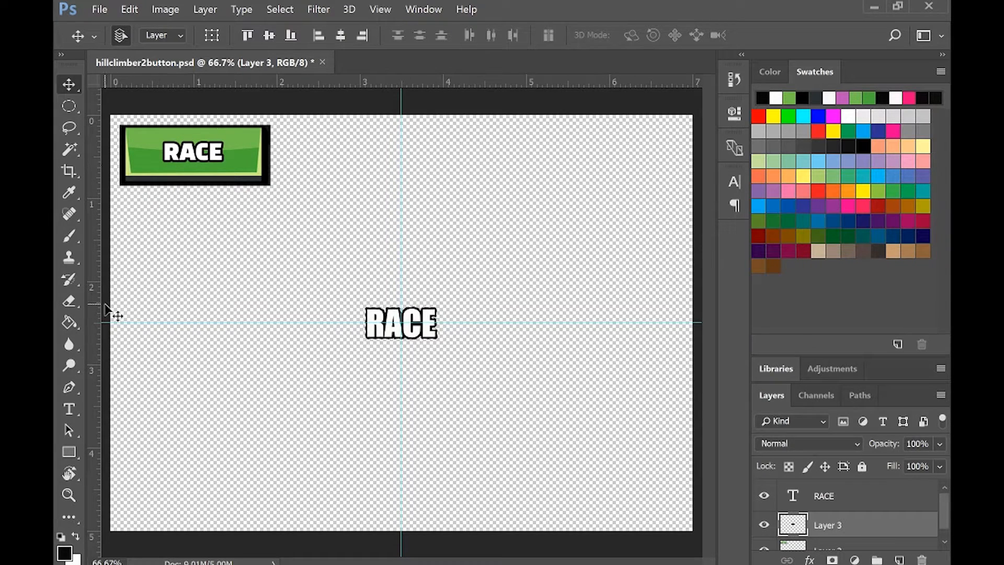
Step: Draw a white rectangle shape of about 810 × 306 px behind the RACE text, centred on the guide intersection
left_click(69, 452)
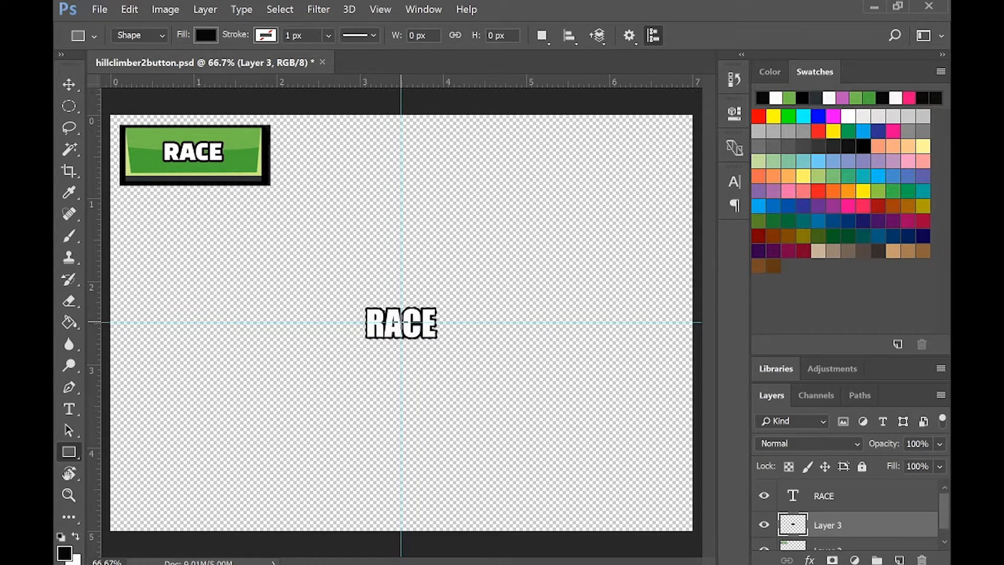
mouse_move(402, 322)
left_mouse_down()
mouse_move(479, 343)
mouse_move(402, 325)
left_mouse_up()
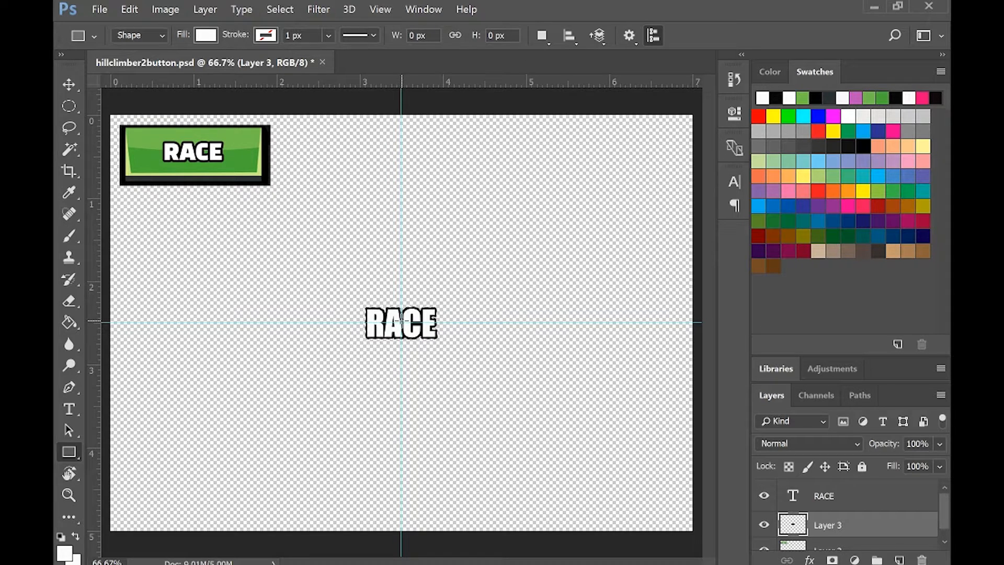
left_click_drag(401, 322, 514, 365)
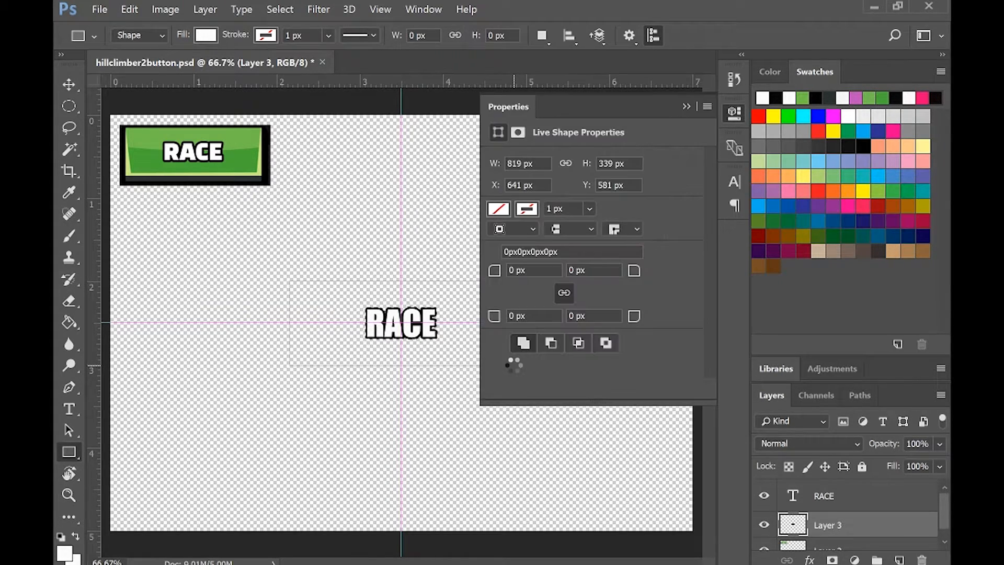
left_click(686, 107)
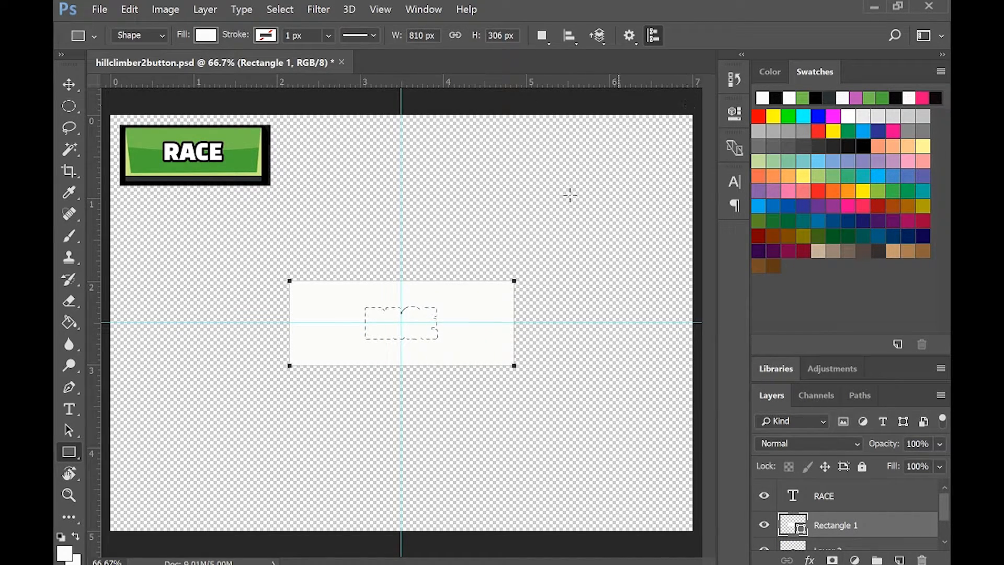
Step: Change the rectangle's fill to near-black 020400 and clear the selection around the text
double_click(792, 524)
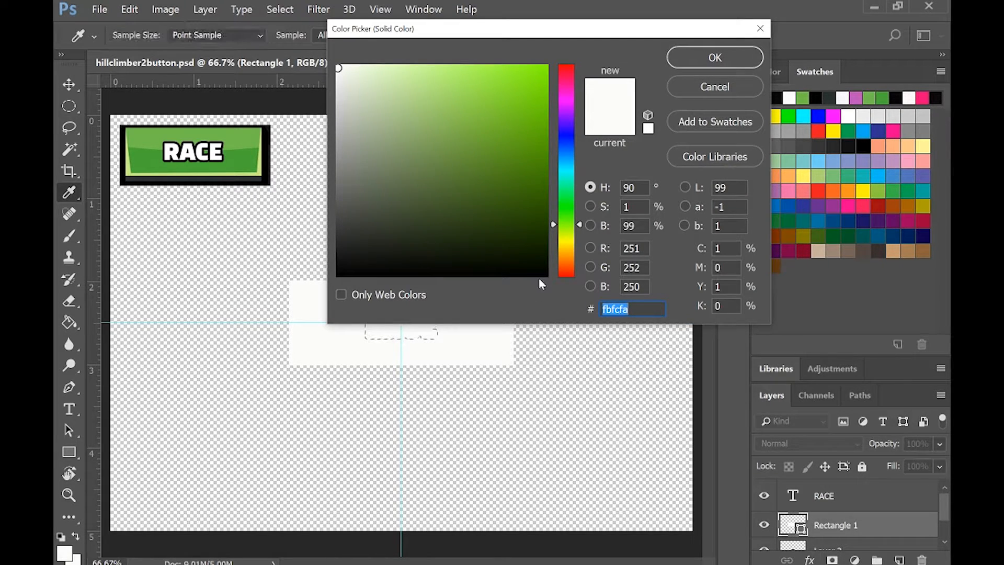
left_click(543, 273)
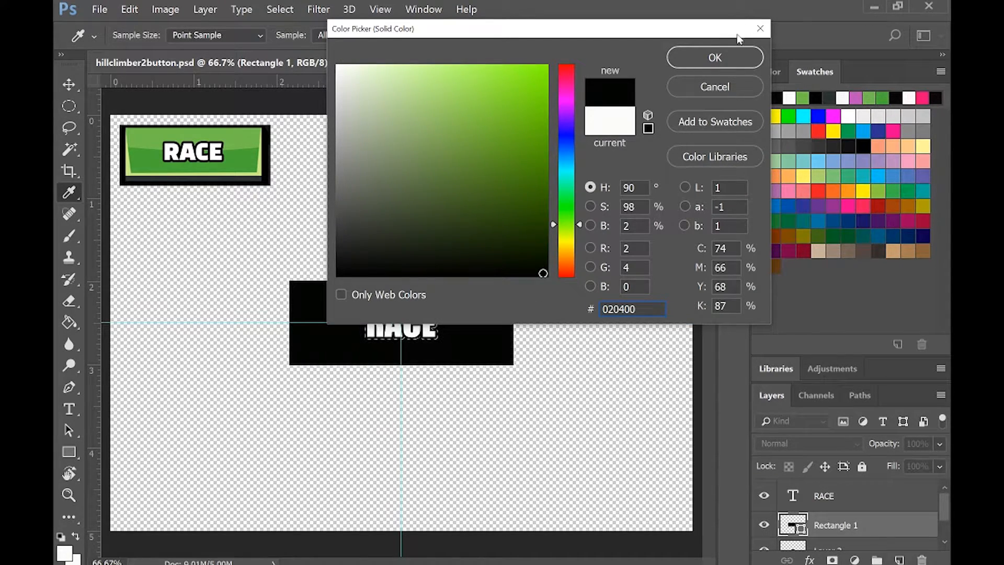
left_click(717, 58)
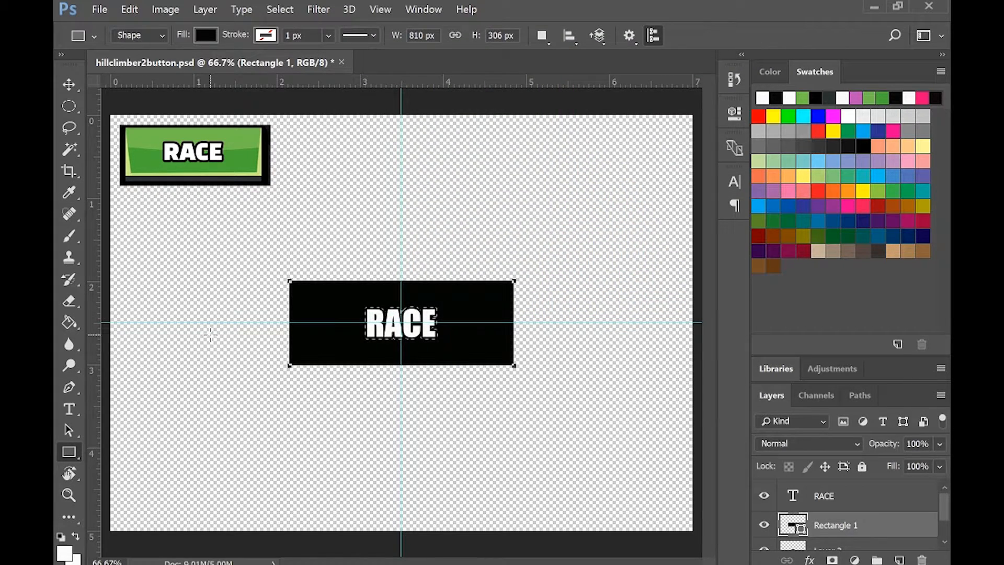
left_click(68, 106)
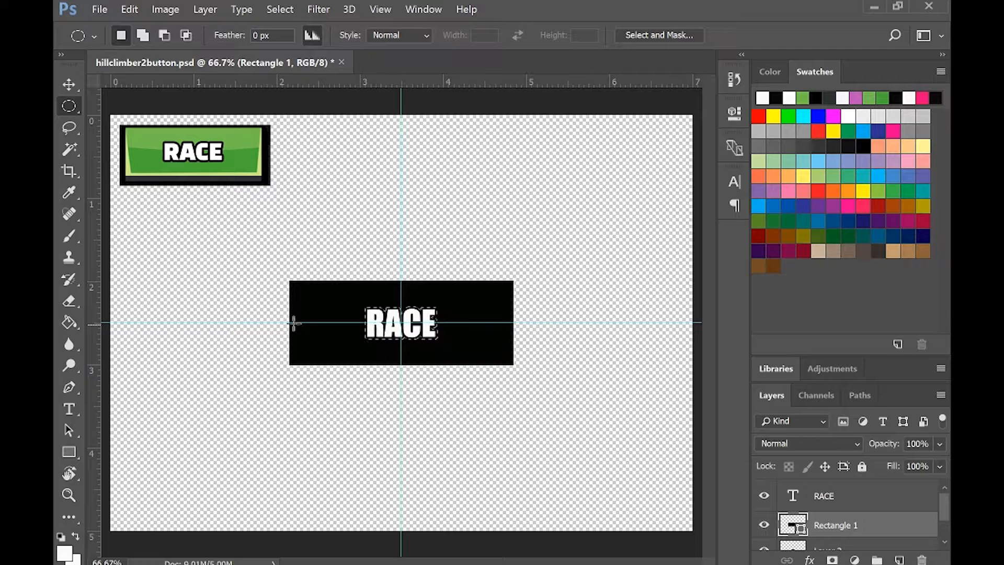
left_click(325, 327)
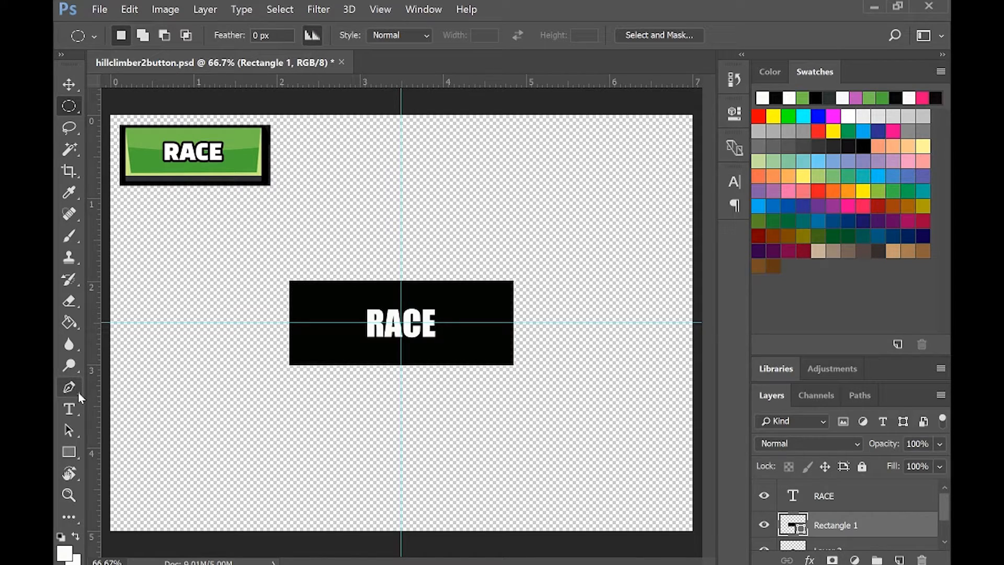
Step: Draw a separate white rectangle of about 744 × 174 px centred on the guide intersection, inside the black rectangle
left_click(69, 452)
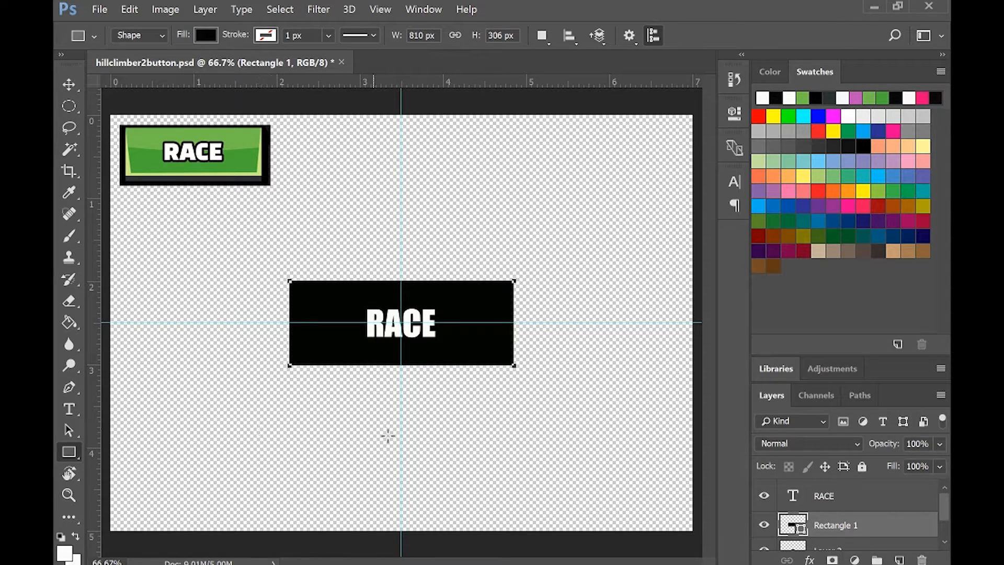
left_click(68, 84)
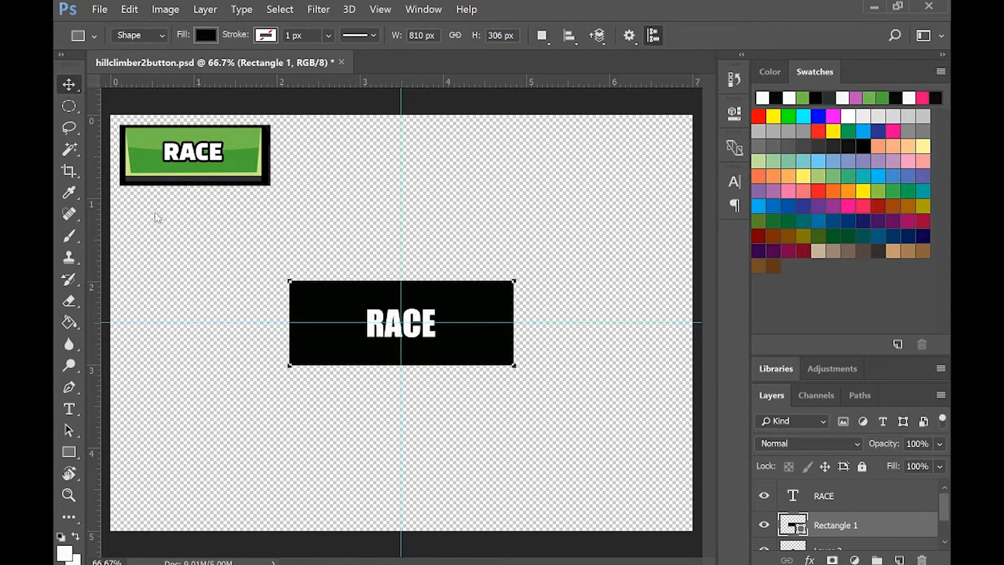
left_click(209, 296)
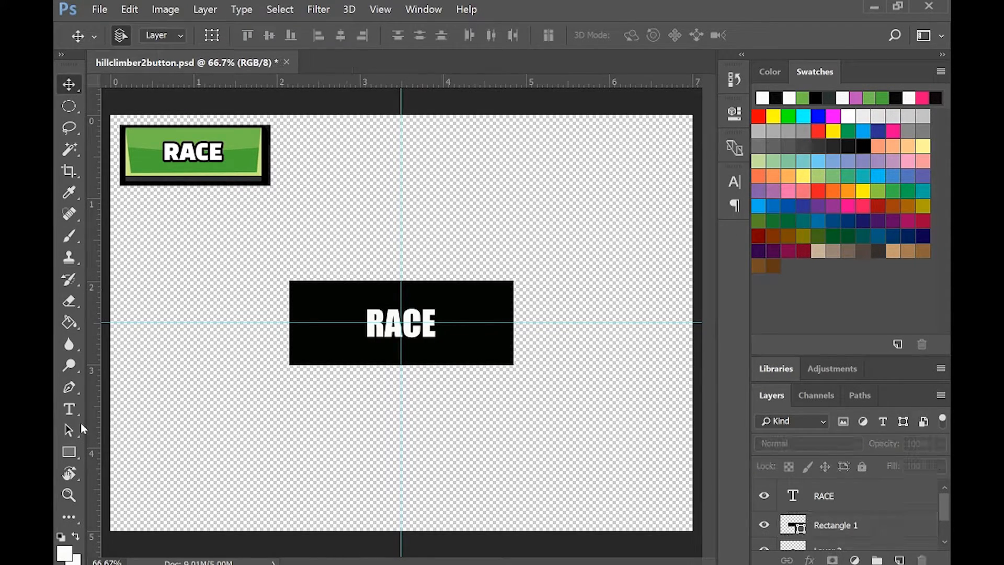
left_click(69, 451)
key("alt")
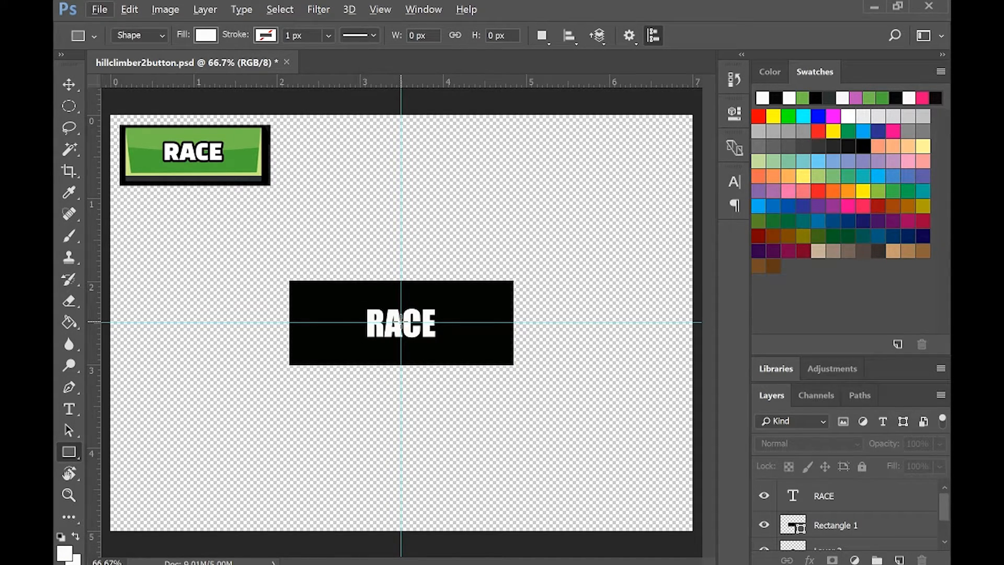
mouse_move(401, 322)
left_mouse_down()
mouse_move(460, 352)
mouse_move(503, 351)
left_mouse_up()
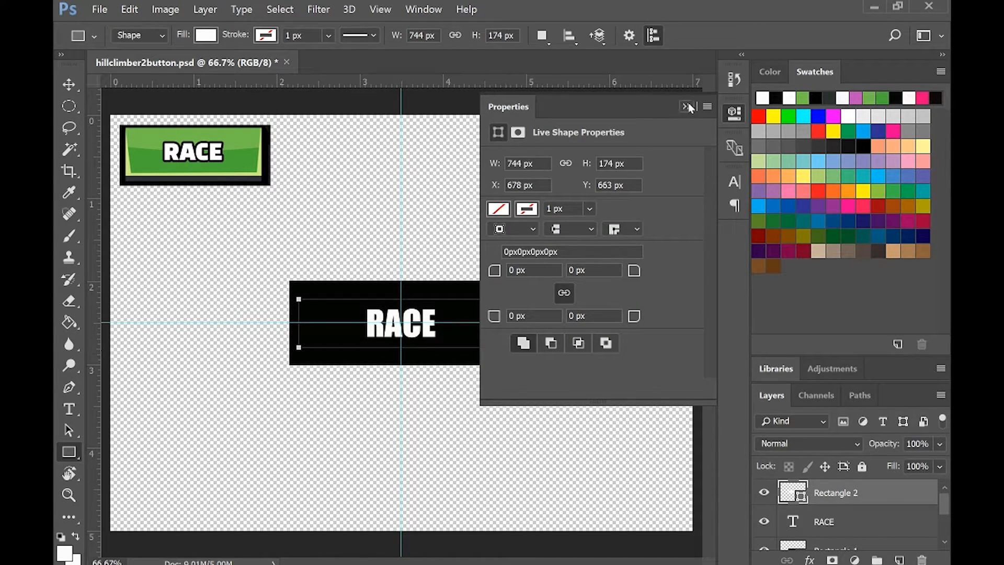
left_click(686, 107)
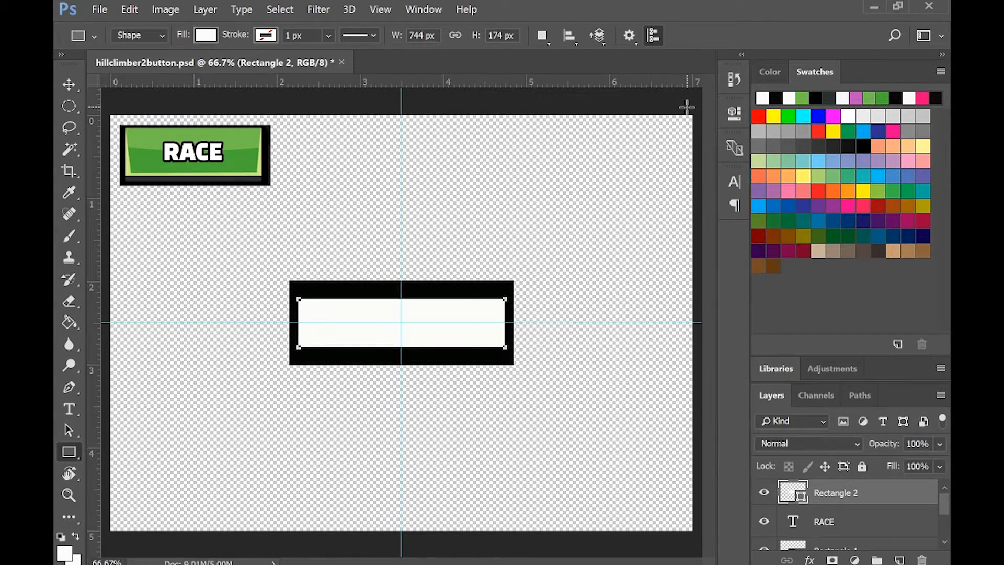
Step: Change the white inner rectangle's fill to the light yellow-green ceeb84 sampled from the reference button's border
double_click(794, 492)
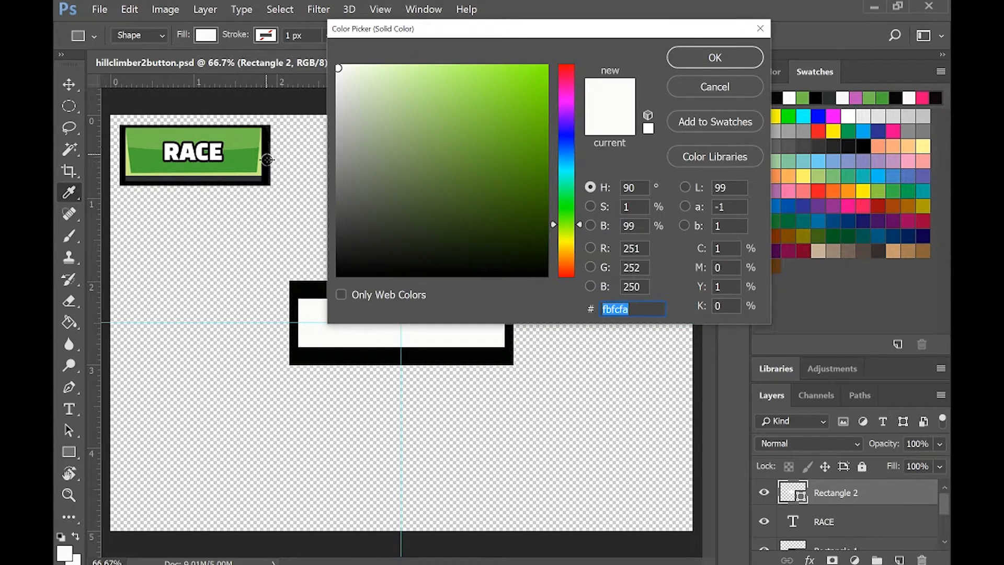
left_click(259, 166)
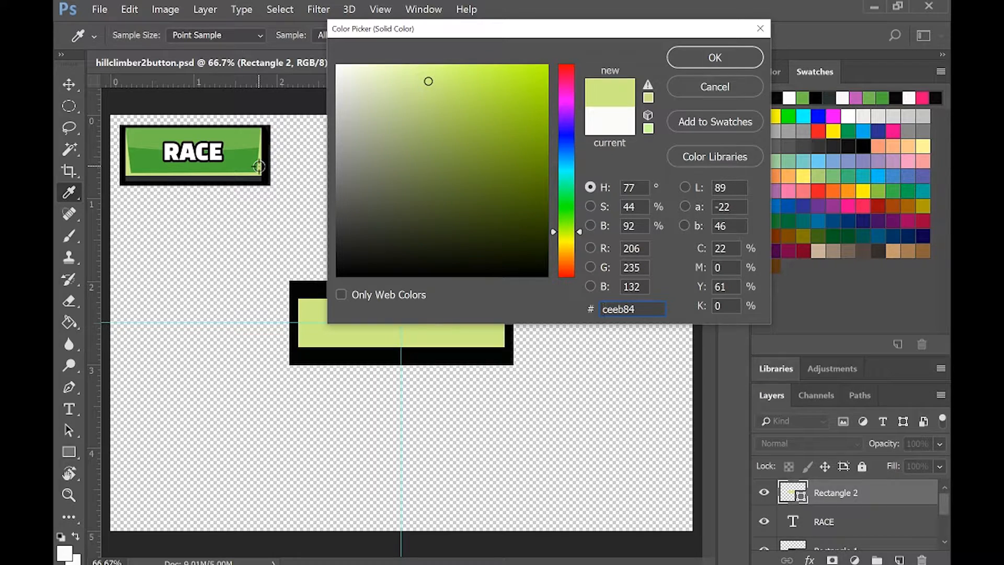
left_click(691, 64)
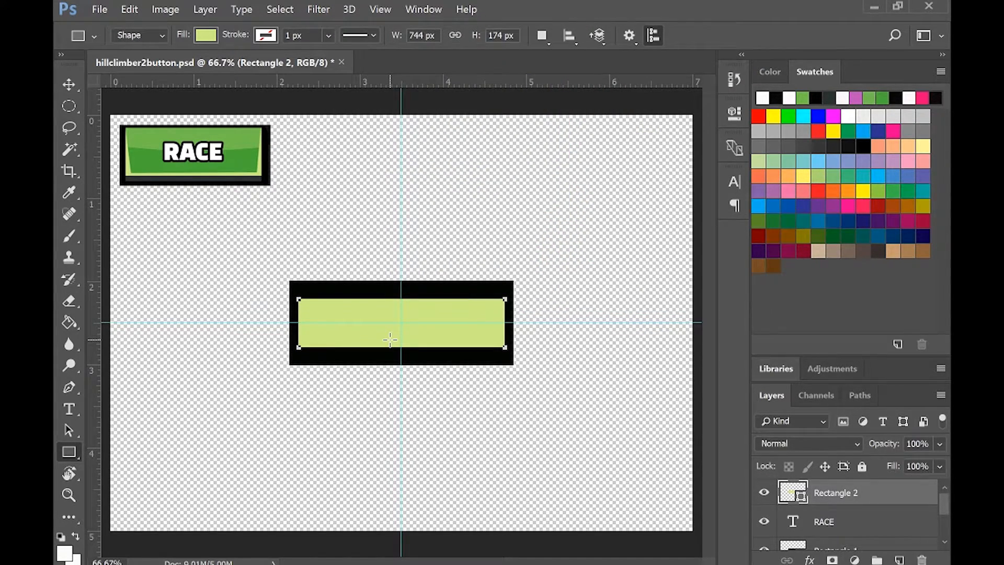
Step: Move the light green rectangle up near the black rectangle's upper edge and stretch it downward to about 134% height
key("v")
left_click_drag(412, 339, 406, 327)
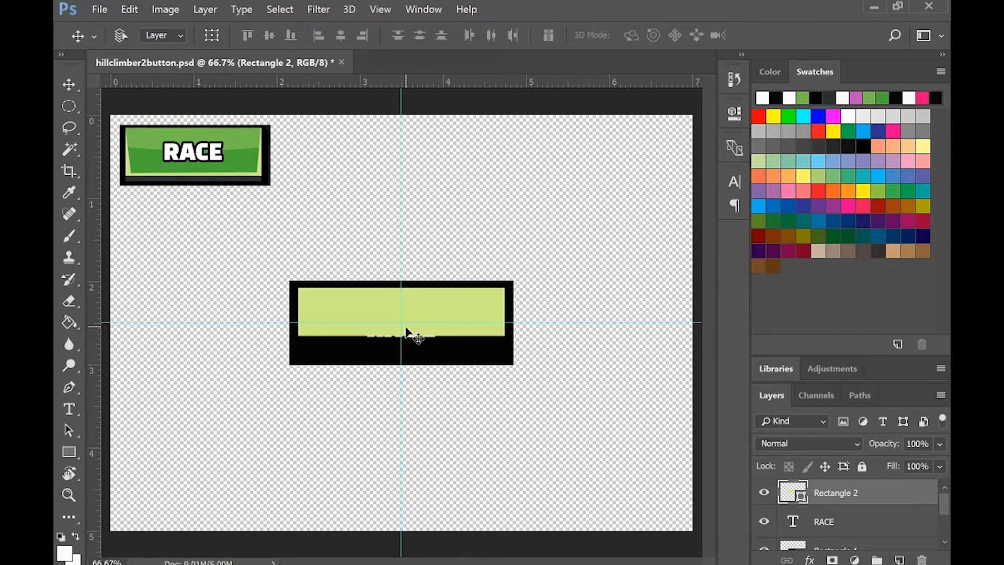
key("ctrl+t")
left_click_drag(402, 336, 402, 354)
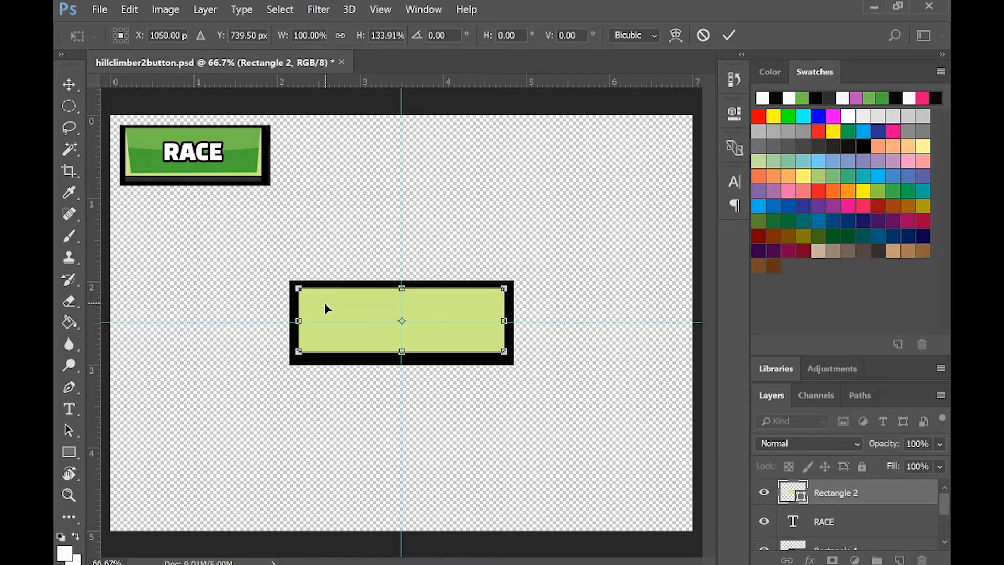
key("Return")
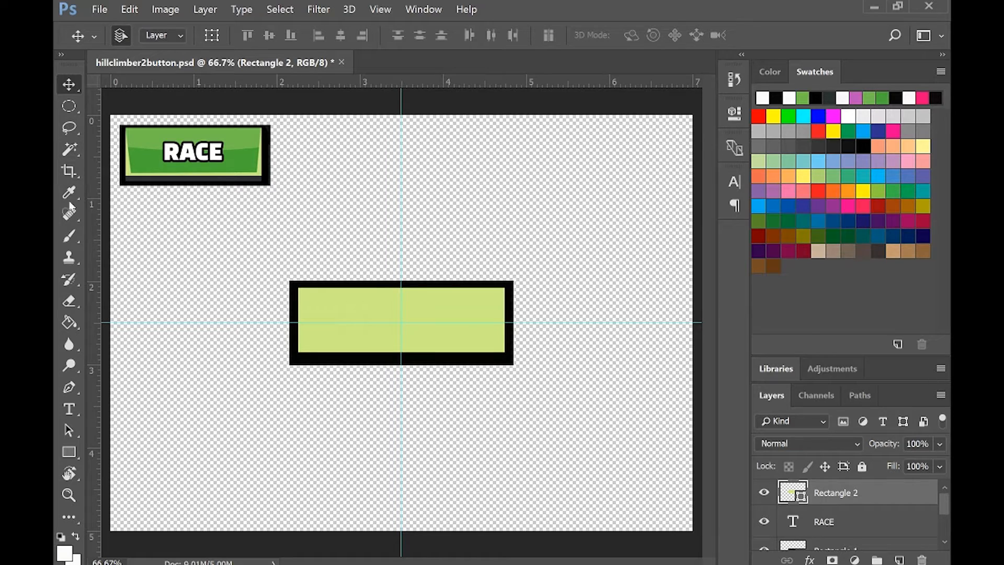
Step: Draw a rectangle shape of about 750 × 60 px centred on the guide intersection, spanning the light green panel's width
left_click(72, 453)
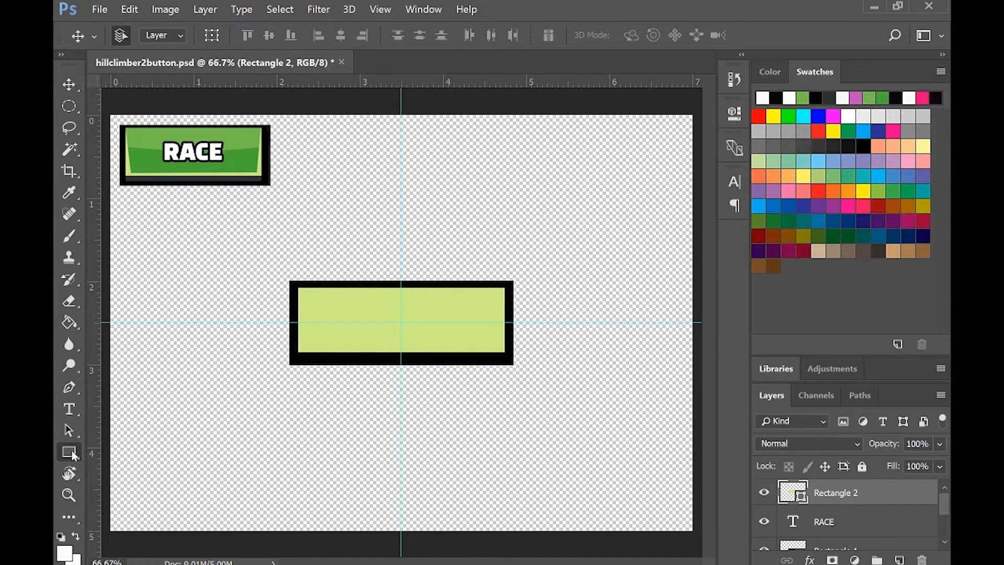
left_click(72, 453)
left_click(384, 332)
key("Escape")
left_click_drag(300, 322, 505, 330)
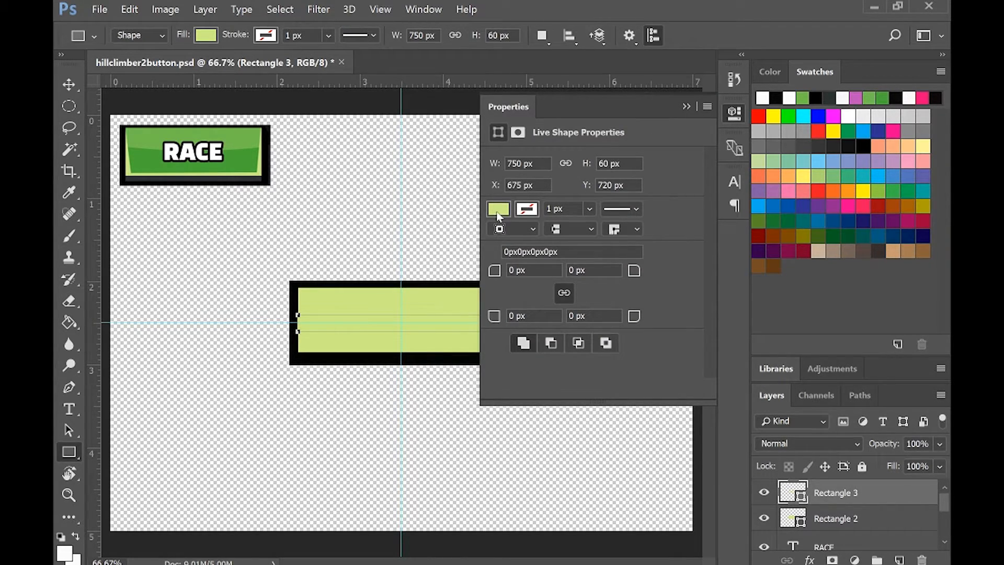
Step: Change the new 750 × 60 px strip's fill to a dark grey swatch
left_click(497, 211)
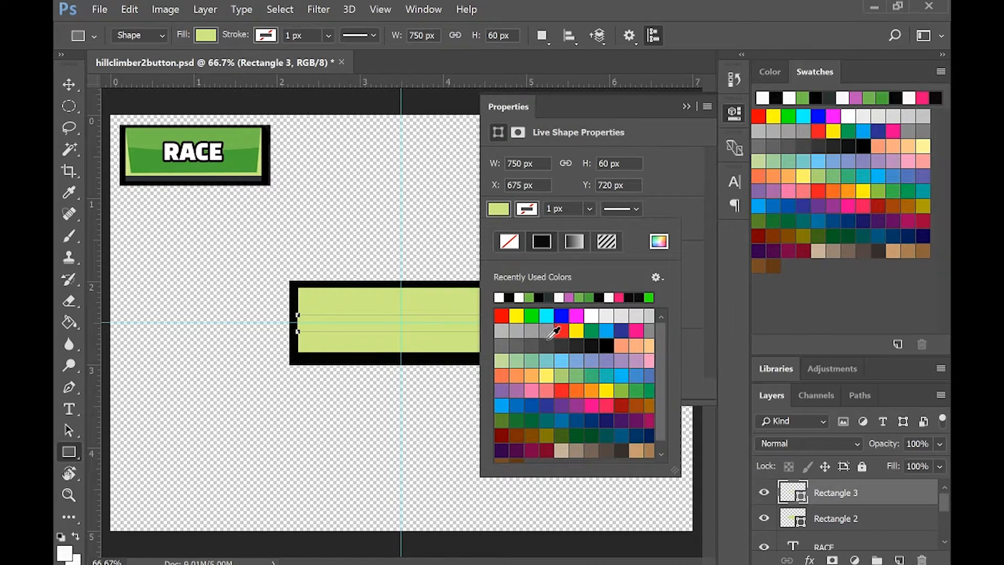
left_click(562, 345)
left_click(471, 271)
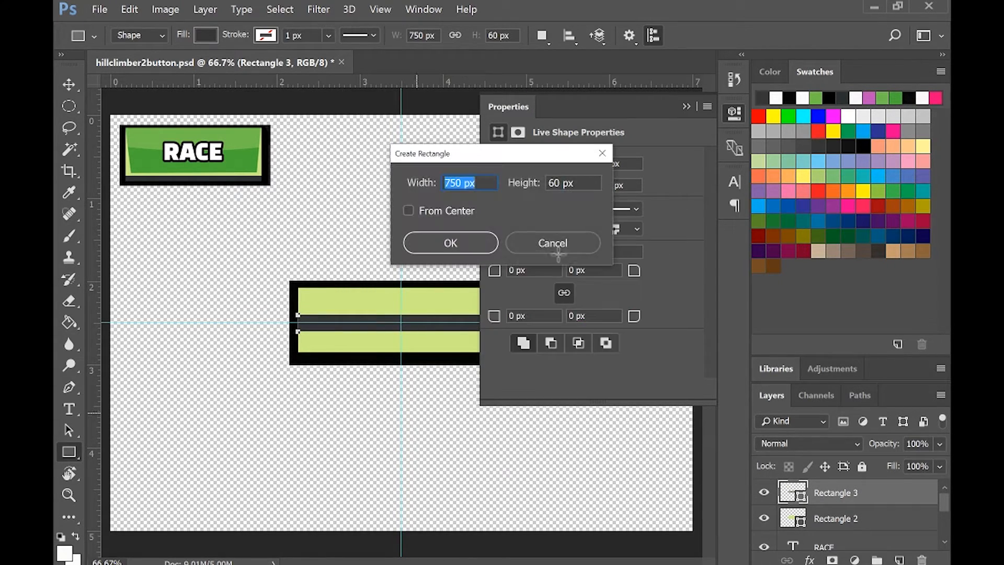
left_click(525, 246)
Step: Reduce the dark grey strip to 50% height, move it directly below the light green panel, and deselect it
key("ctrl+t")
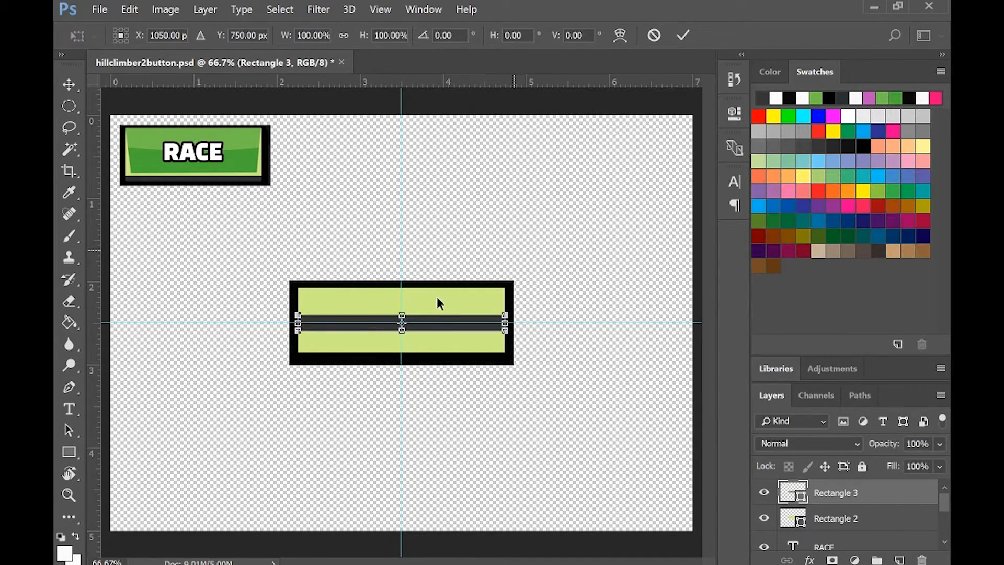
left_click_drag(403, 314, 401, 324)
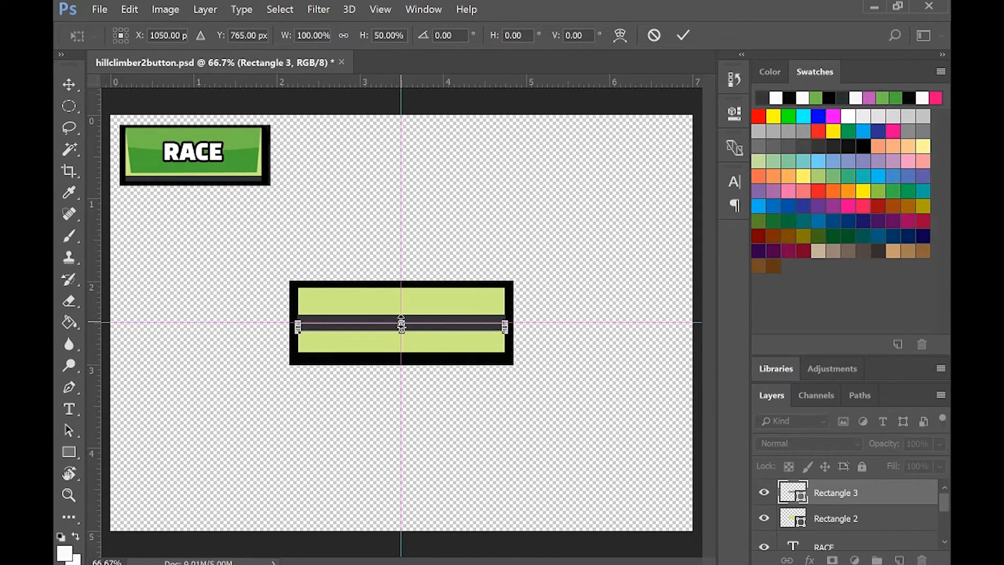
left_click_drag(422, 329, 417, 356)
key("Return")
left_click(417, 356)
left_click(550, 242)
key("v")
left_click(444, 398)
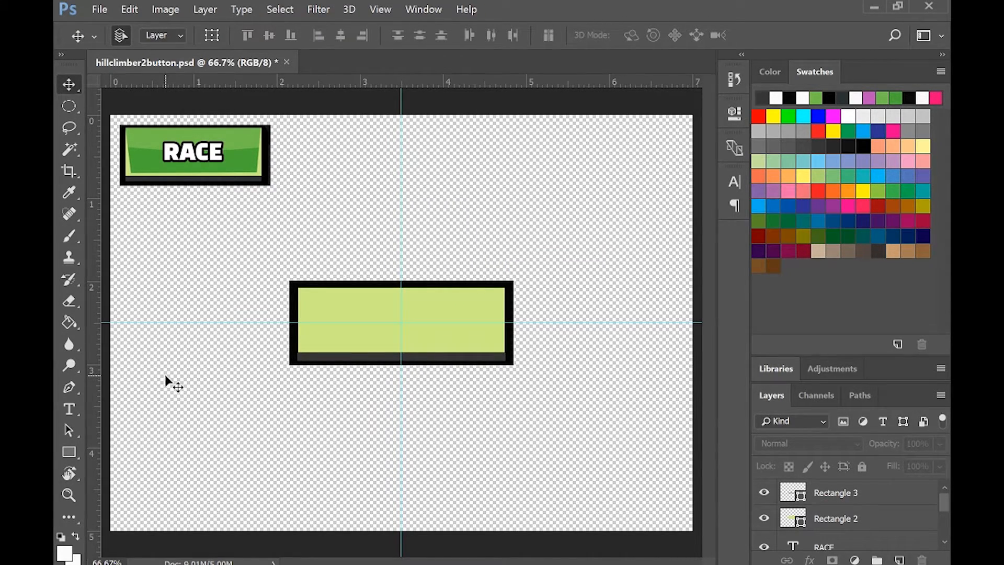
Step: Place two vertical guides aligned with the light green panel's side edges
left_click_drag(90, 315, 299, 336)
left_click_drag(89, 319, 501, 347)
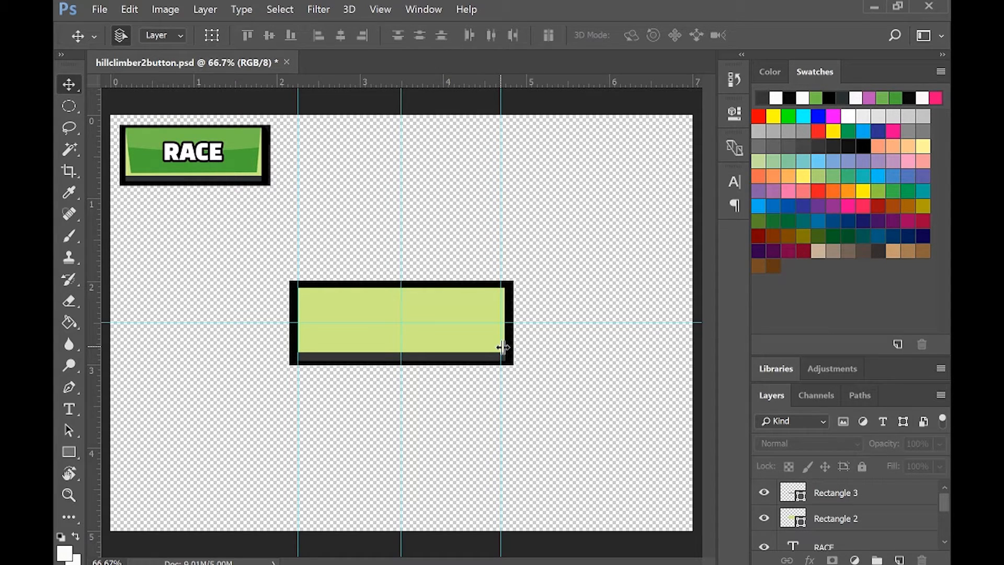
double_click(503, 335)
key("Escape")
left_click_drag(501, 273, 504, 272)
left_click_drag(297, 259, 298, 260)
Step: Draw a white rectangle of about 744 × 198 px centred on the guide intersection, between the two side guides
left_click(76, 453)
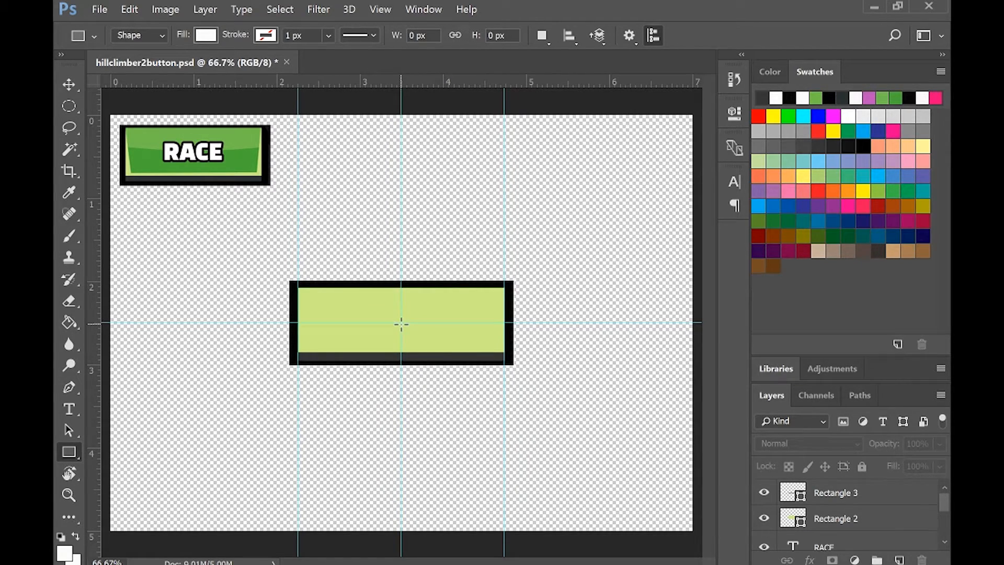
left_click_drag(402, 323, 498, 350)
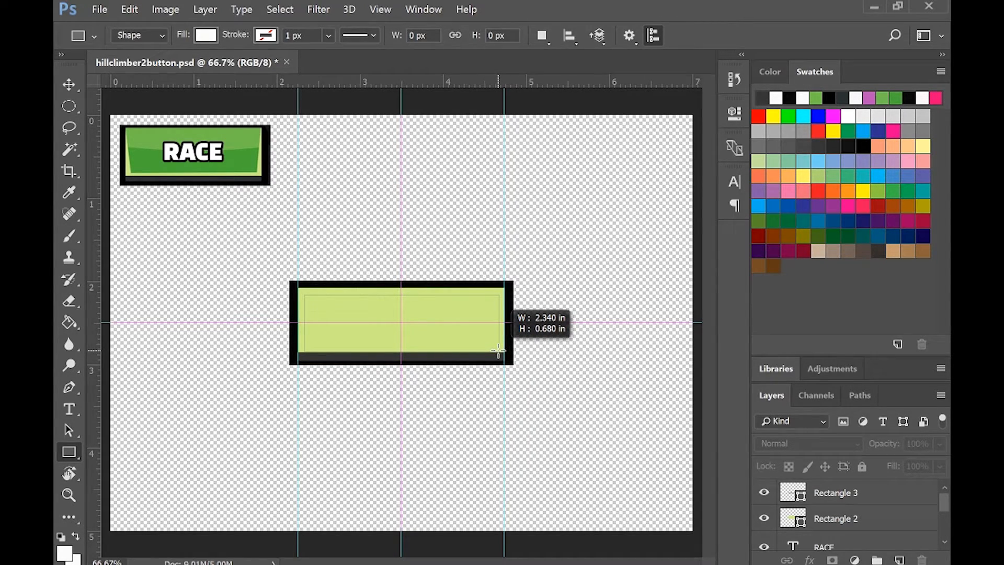
left_click_drag(498, 351, 498, 351)
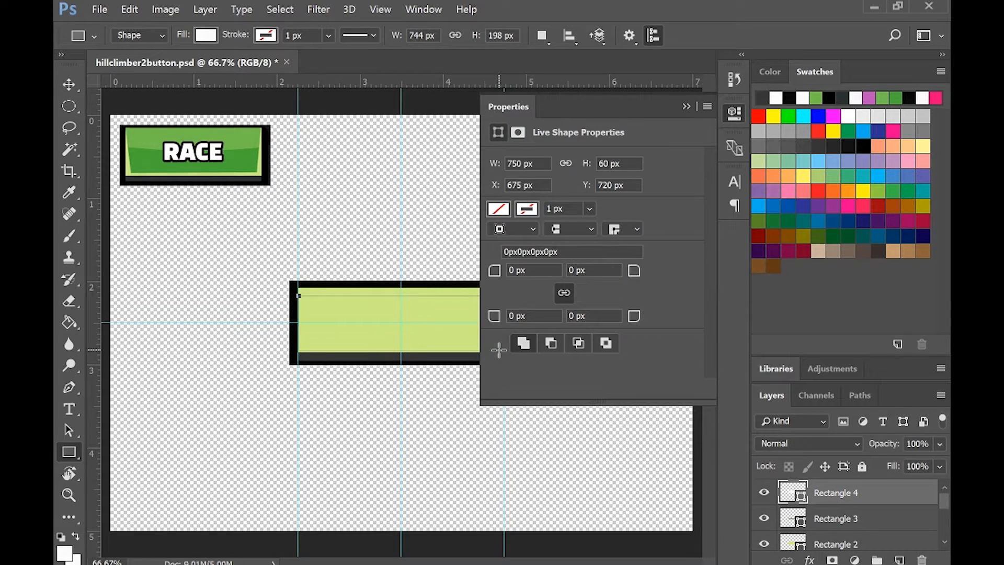
left_click(687, 104)
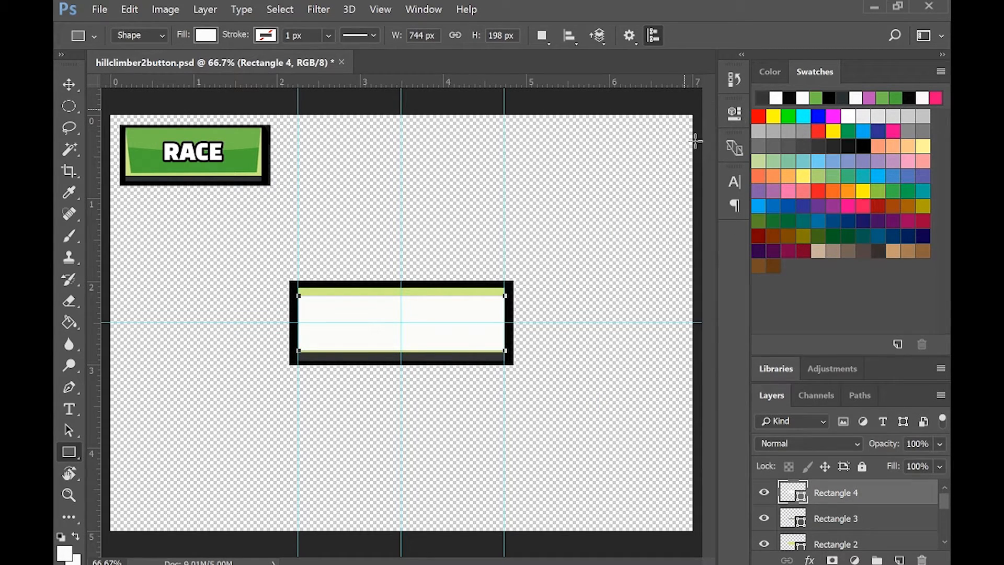
Step: Change the 744 × 198 px rectangle's fill to the darker green sampled from the reference button's face
double_click(790, 492)
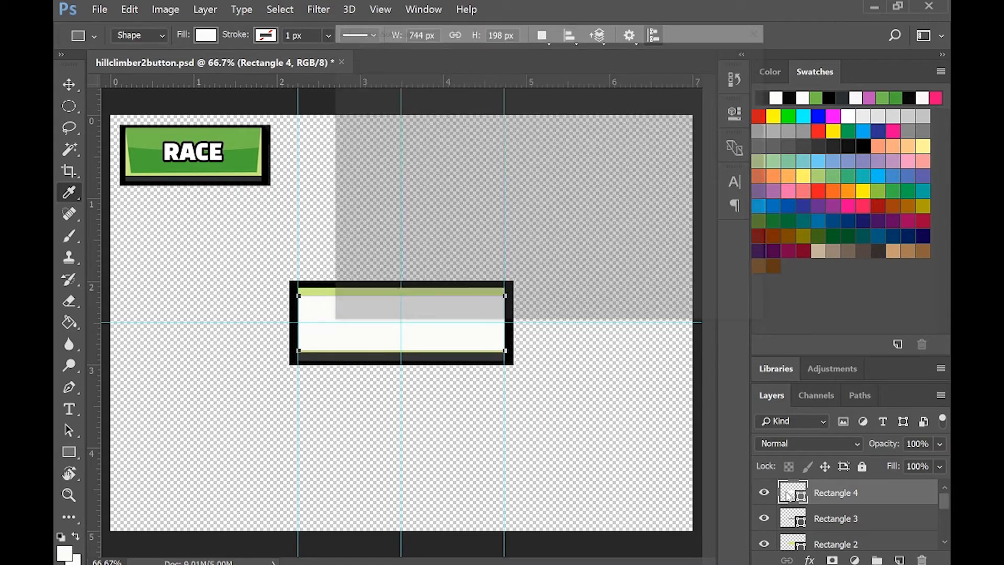
left_click(251, 164)
left_click(691, 62)
Step: Nudge the dark green rectangle up until its upper edge lines up with the light green panel's upper edge
key("v")
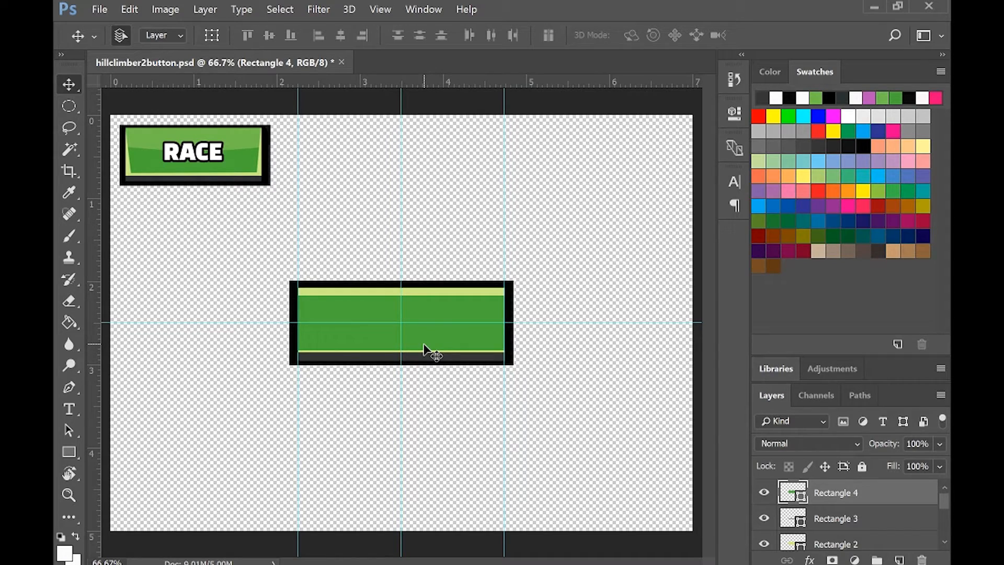
key("Up")
key("Up")
key("Up")
key("Up")
key("Up")
key("Up")
key("Up")
key("Up")
key("Up")
key("Up")
key("Up")
key("Up")
key("Up")
key("Up")
key("Up")
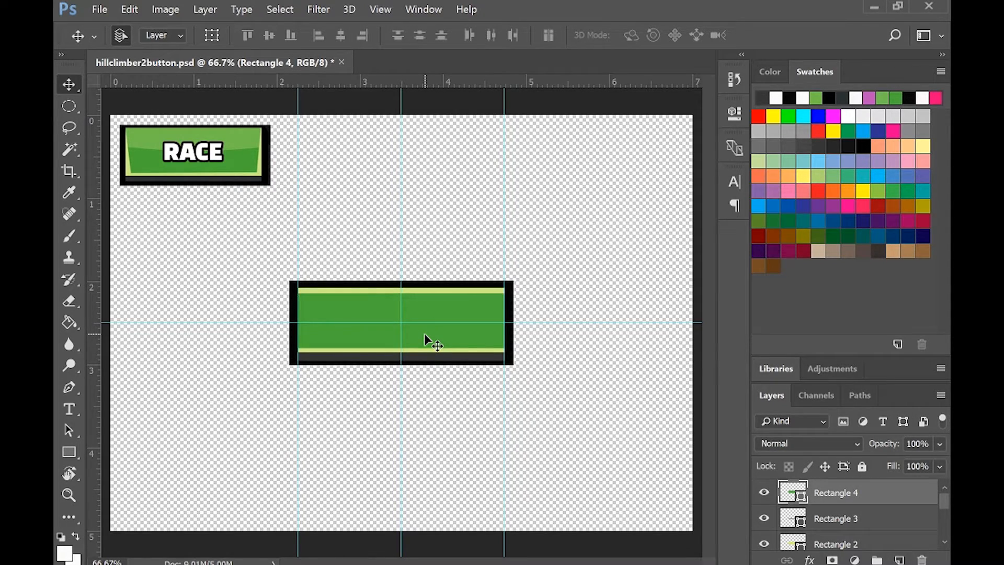
key("Up")
key("Up")
key("Up")
key("Up")
key("Up")
key("Up")
key("Up")
key("Up")
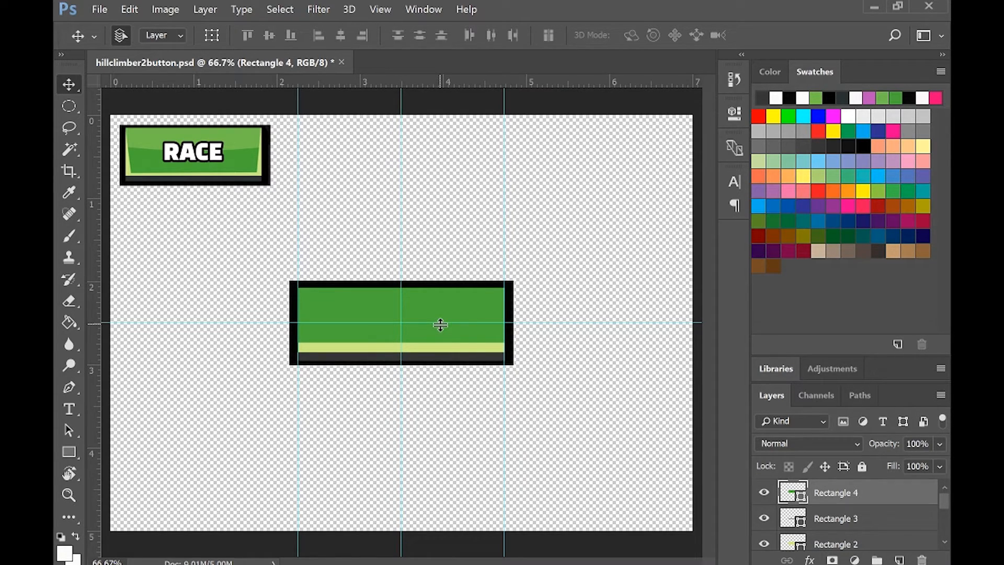
Step: Narrow the dark green rectangle symmetrically, and pull its upper corners out to the side guides to form a trapezoid
key("ctrl+t")
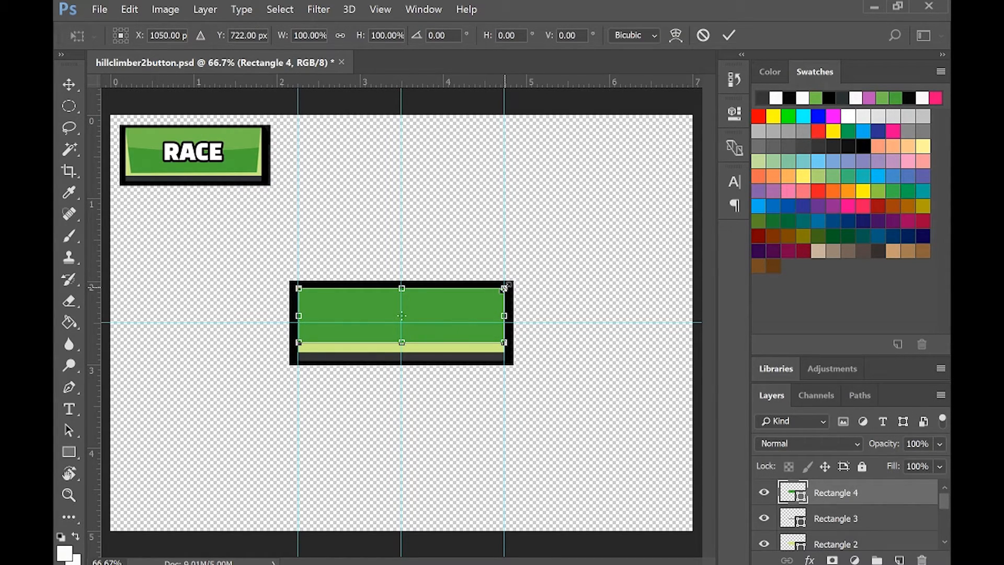
left_click_drag(504, 287, 498, 288)
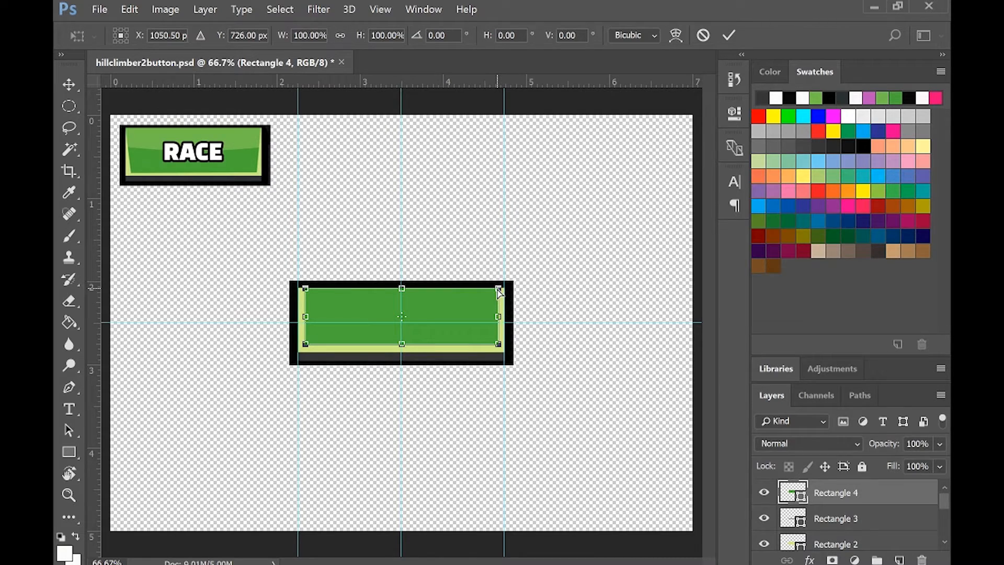
left_click_drag(498, 289, 503, 288)
left_click_drag(305, 288, 298, 288)
key("Return")
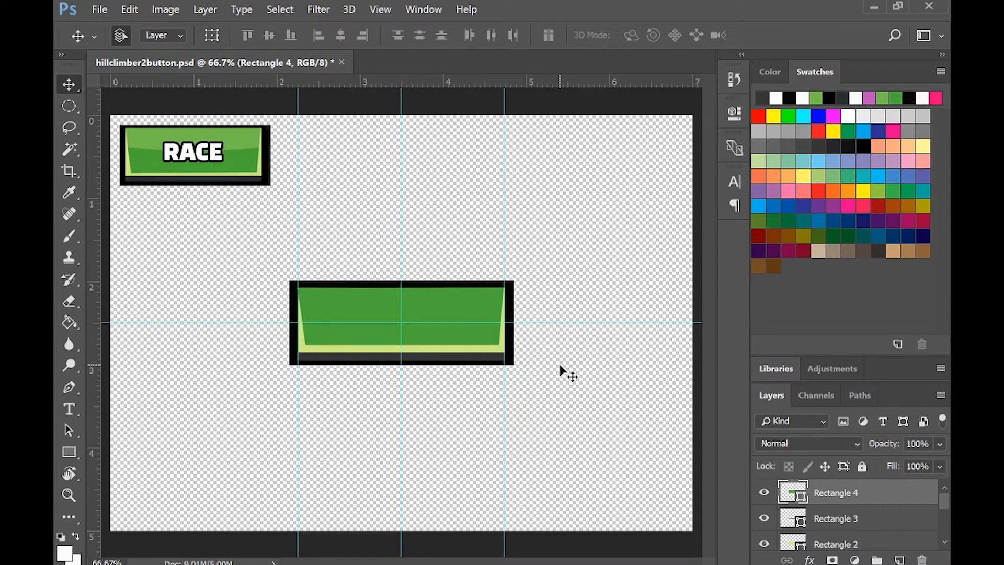
Step: Rasterize the dark green trapezoid's layer
right_click(834, 500)
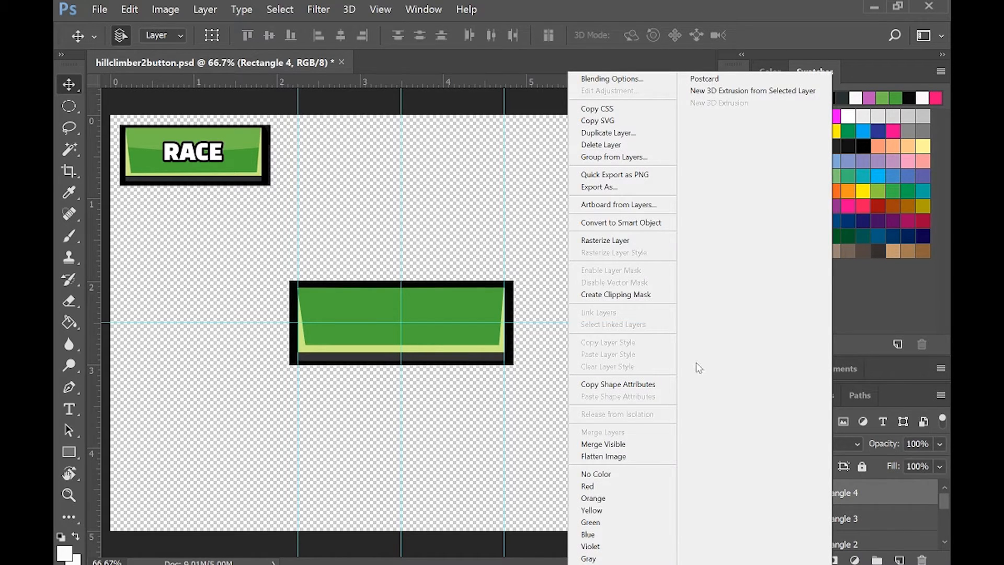
left_click(624, 241)
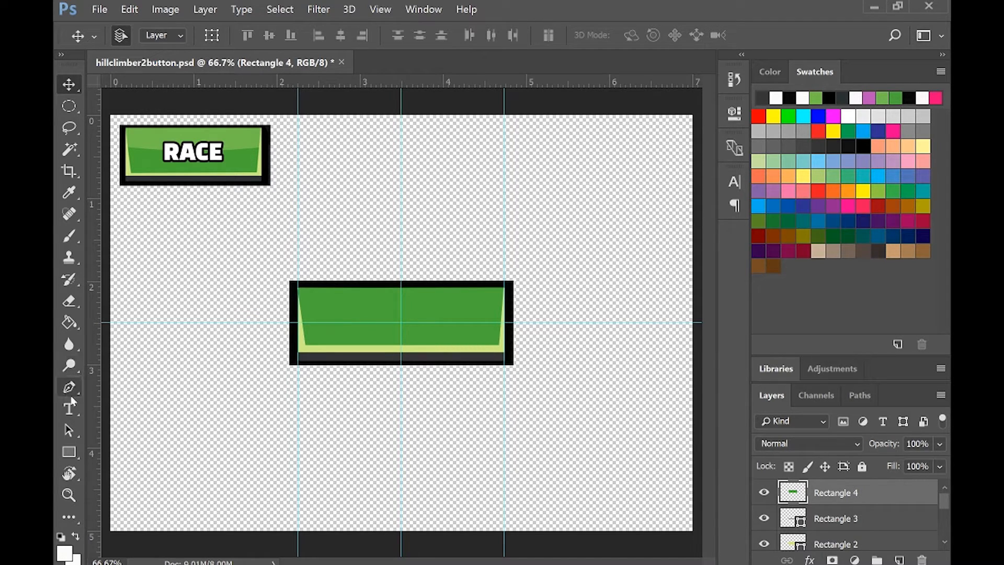
right_click(837, 499)
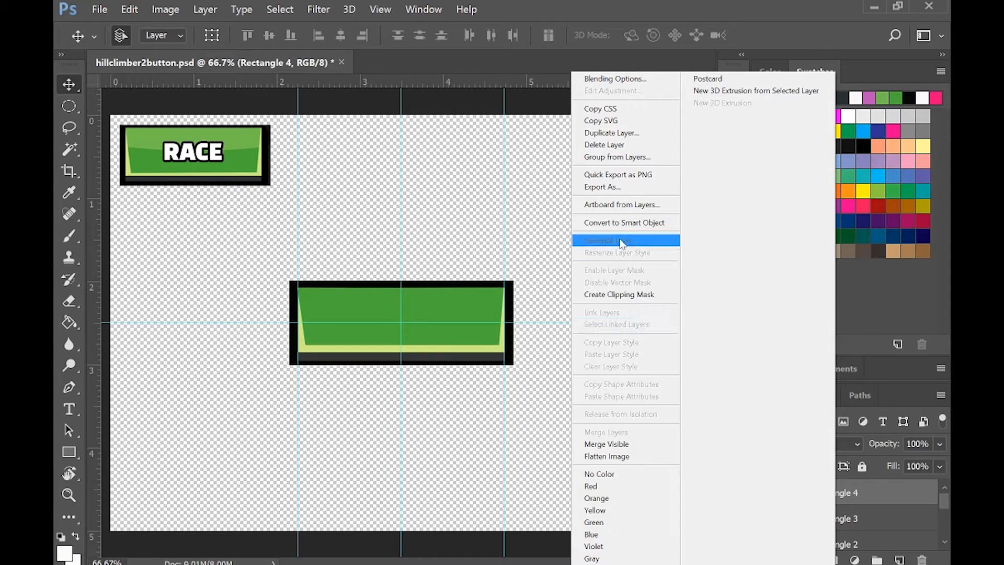
left_click(231, 336)
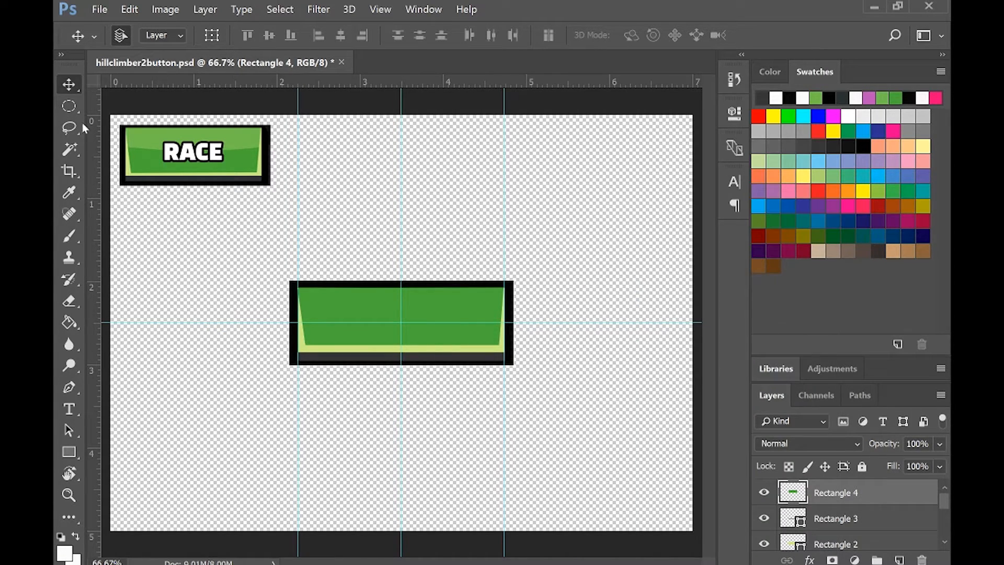
left_click(71, 105)
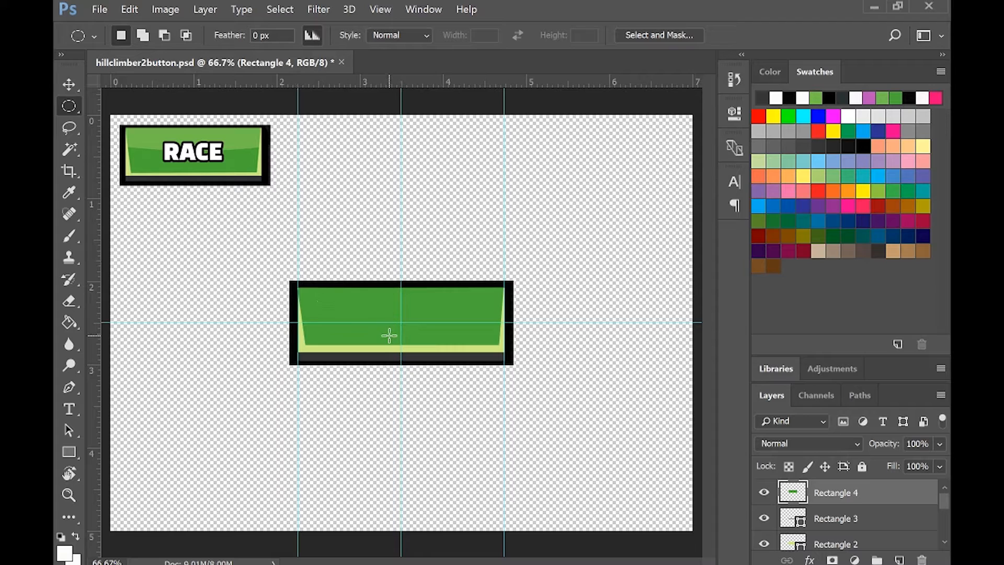
left_click_drag(401, 323, 608, 350)
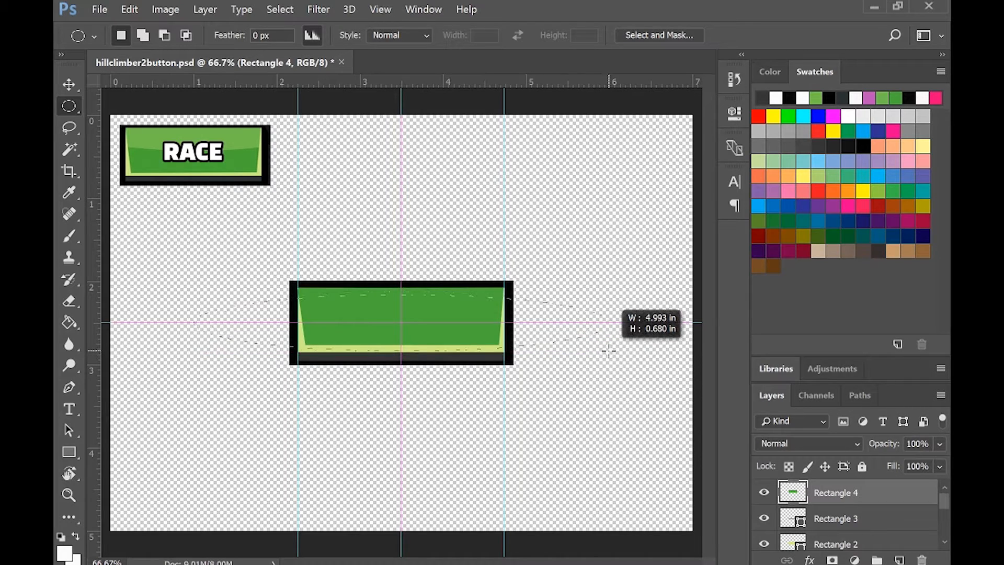
left_click_drag(608, 350, 661, 348)
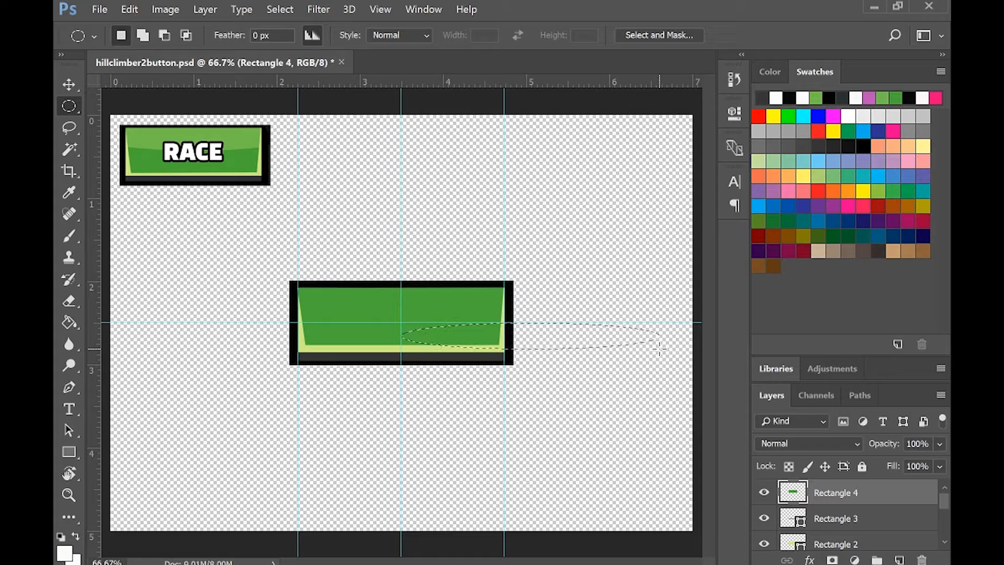
key("ctrl+d")
Step: Make a wide elliptical selection centred on the guide intersection, and move it up so its lower edge meets the horizontal guide
left_click_drag(401, 320, 617, 350)
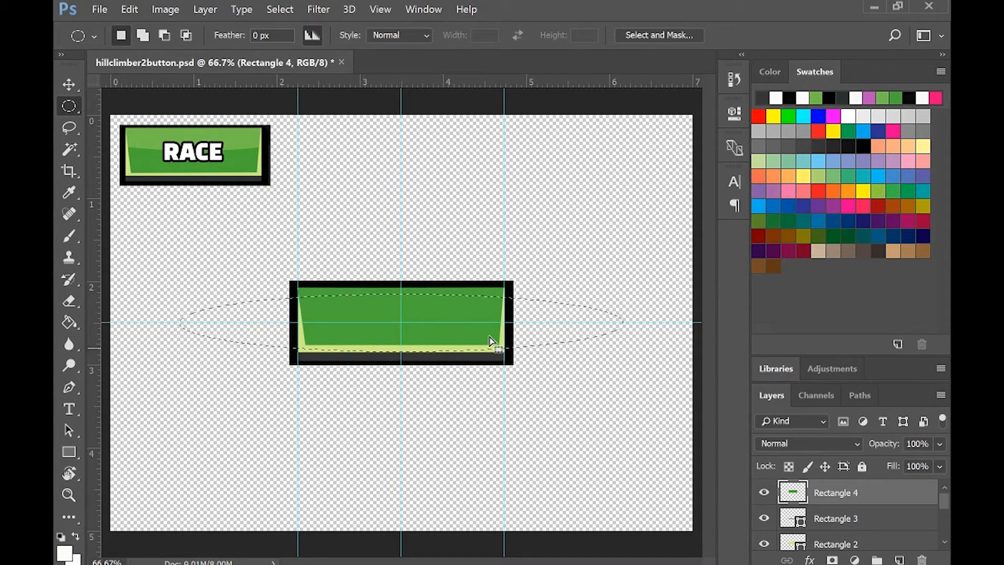
left_click_drag(490, 341, 479, 304)
Step: Fill the part of the trapezoid inside the elliptical selection with the reference button's light green, #73be4a, and deselect
left_click(71, 328)
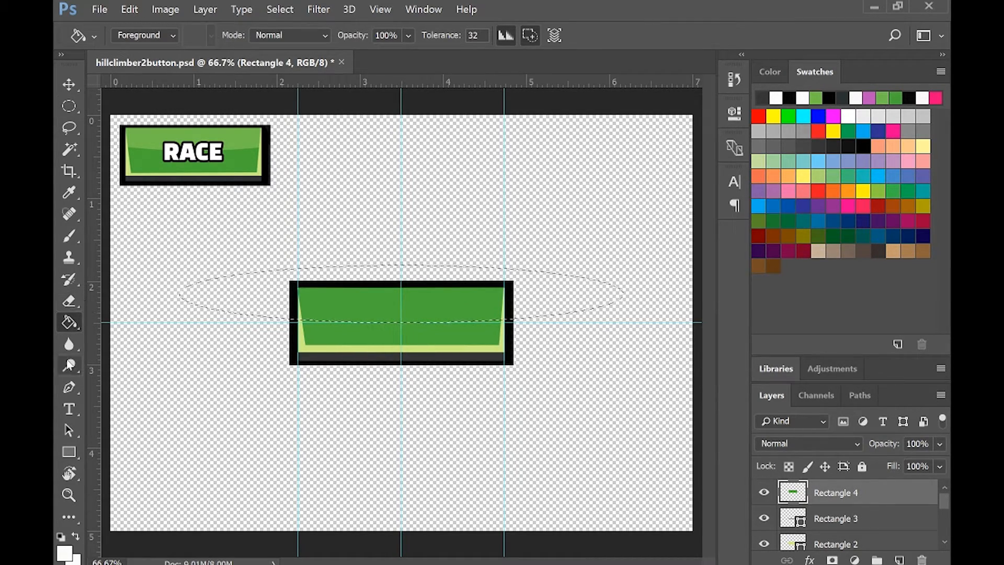
left_click(66, 552)
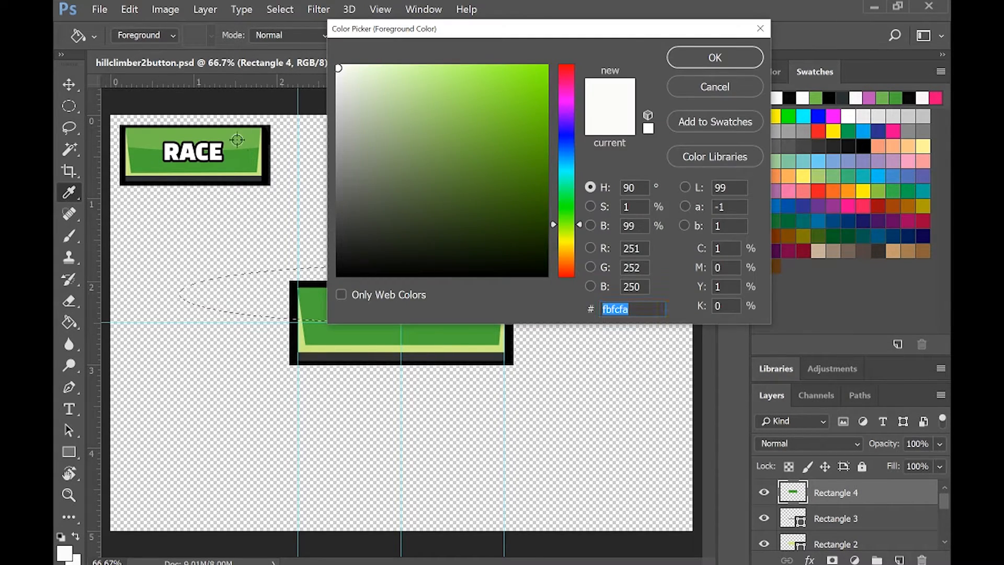
left_click(235, 144)
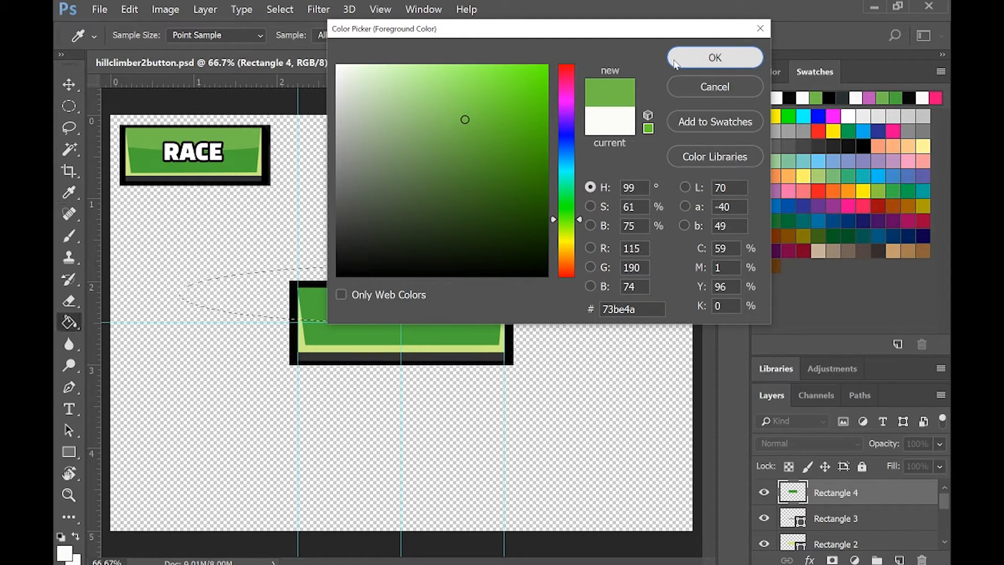
left_click(675, 64)
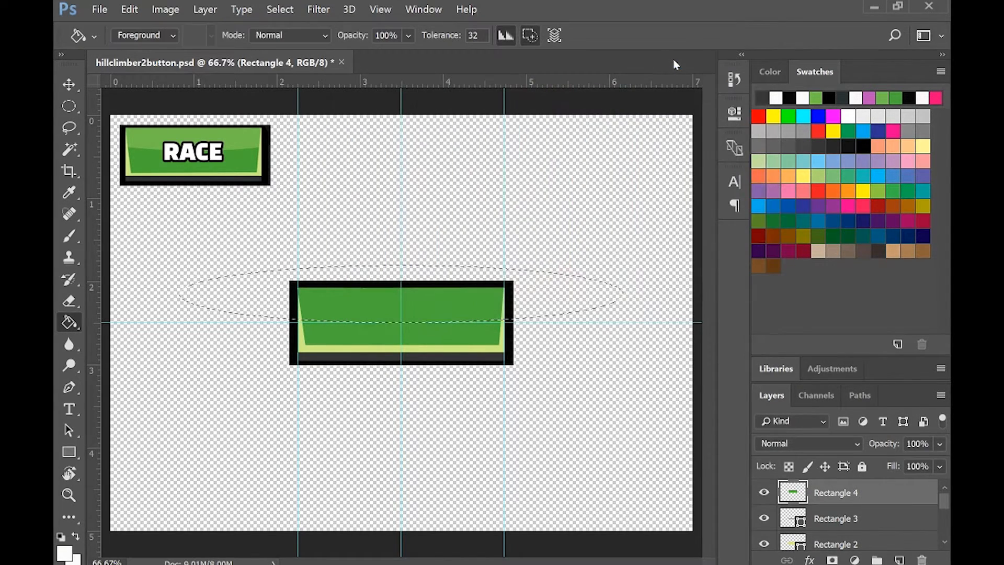
left_click(445, 301)
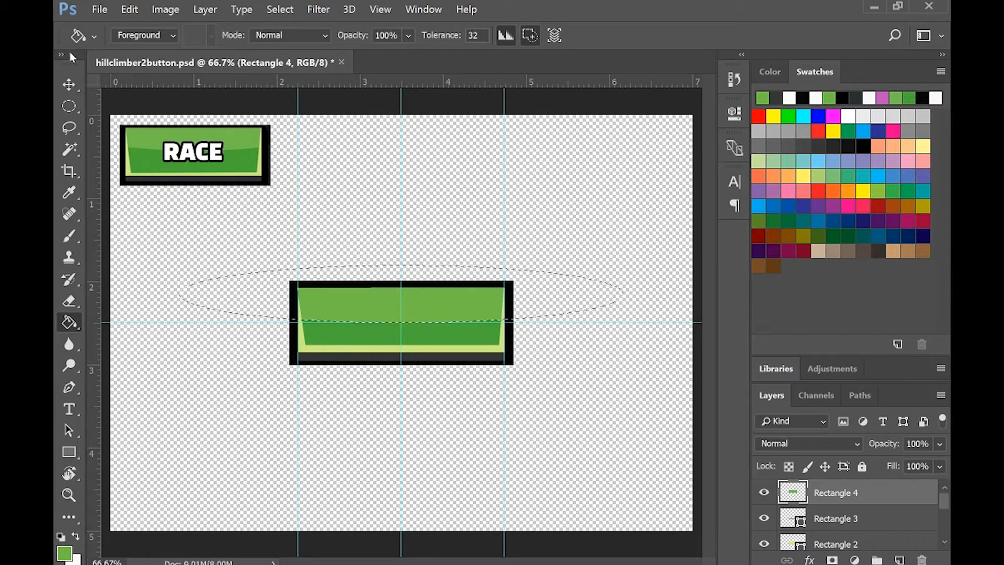
left_click(69, 84)
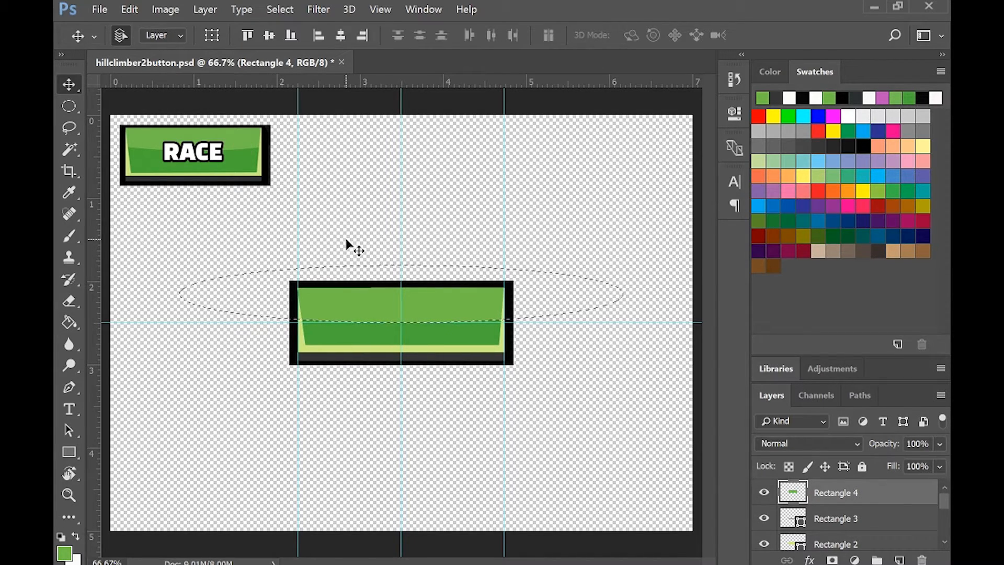
left_click(69, 106)
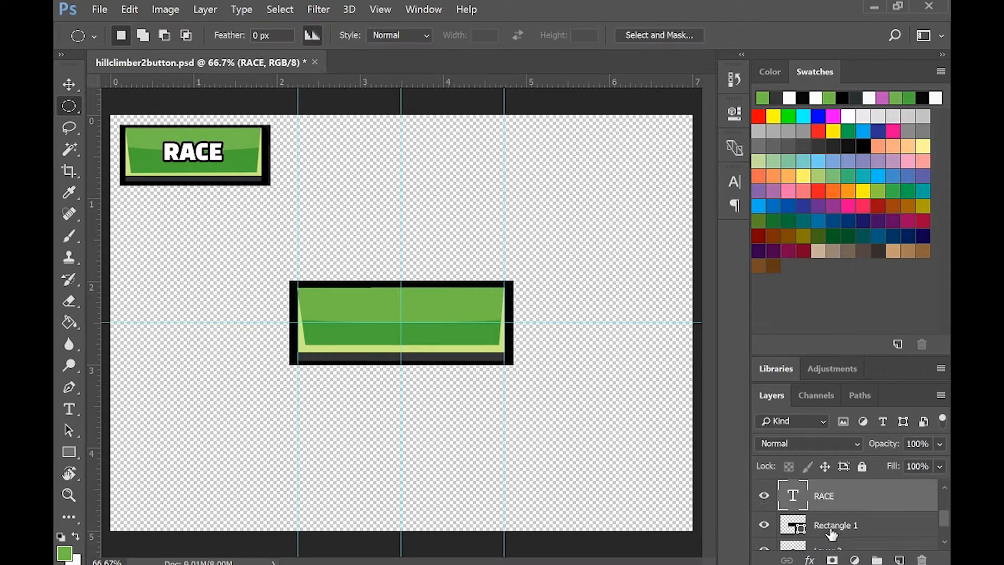
Step: Move the RACE text layer and Layer 3 above the button's rectangle layers, and clear the guides from view
left_click_drag(837, 502, 816, 510)
left_click(69, 84)
left_click(380, 9)
left_click(387, 205)
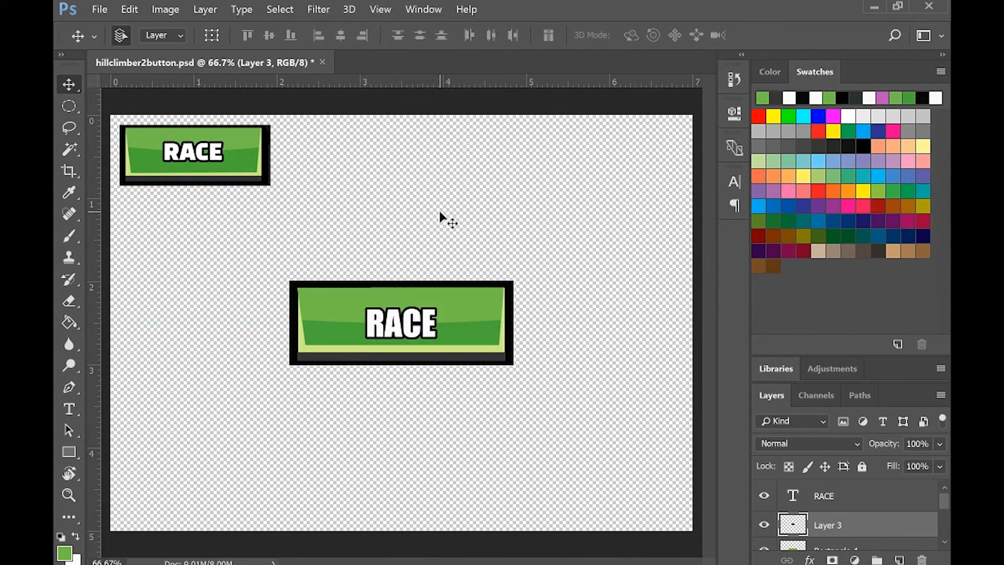